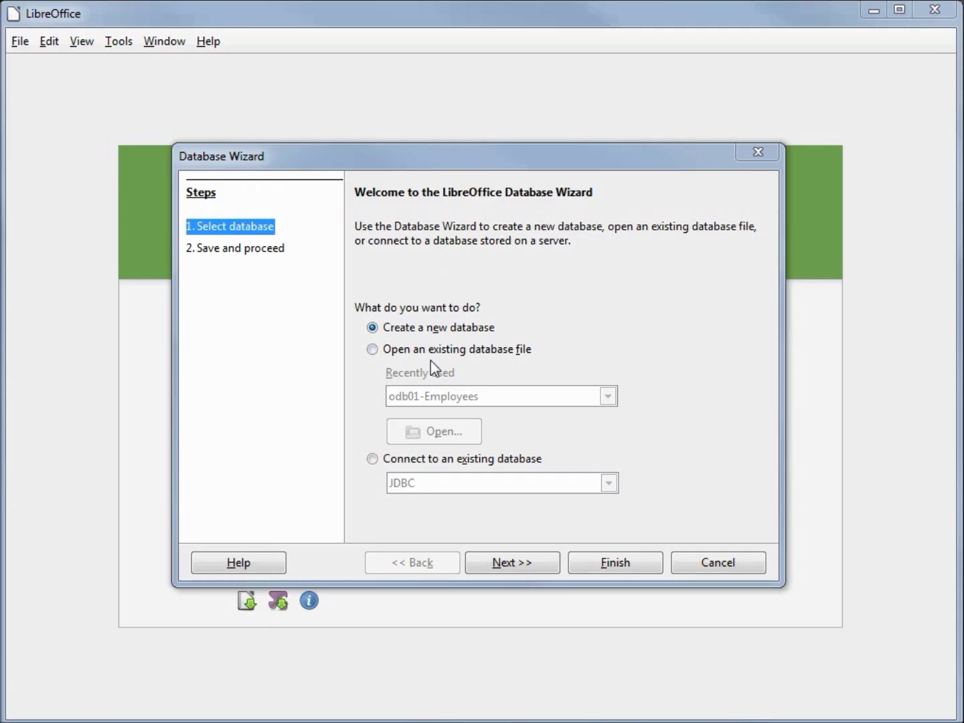
Choose 'Create a new database' in the Database Wizard and advance to the save step
{"action": "left_click", "coordinate": [373, 352]}
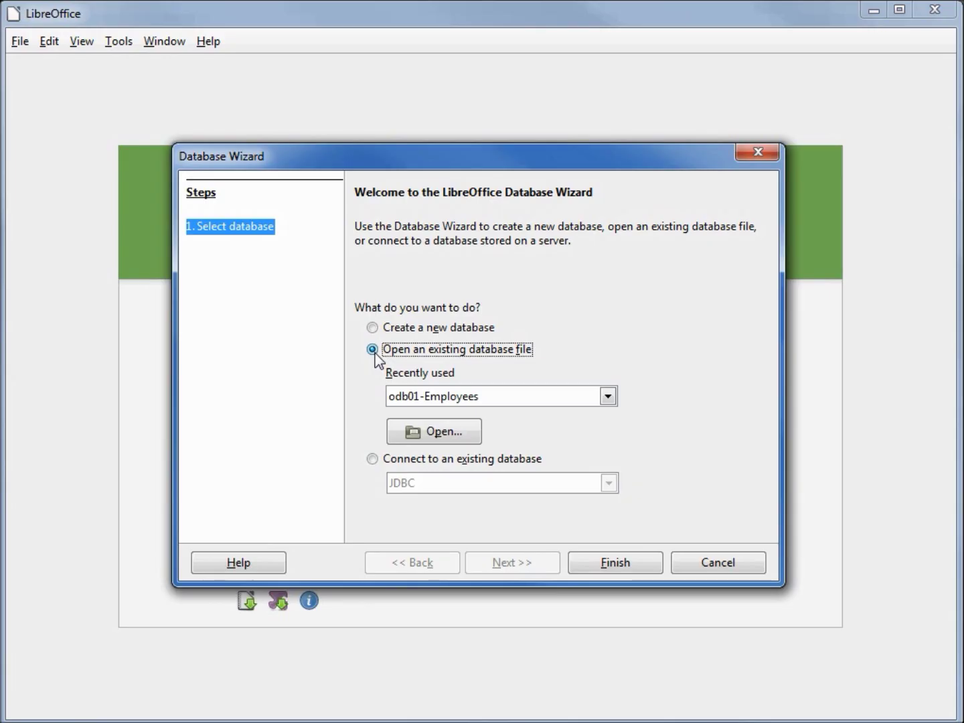
{"action": "left_click", "coordinate": [373, 328]}
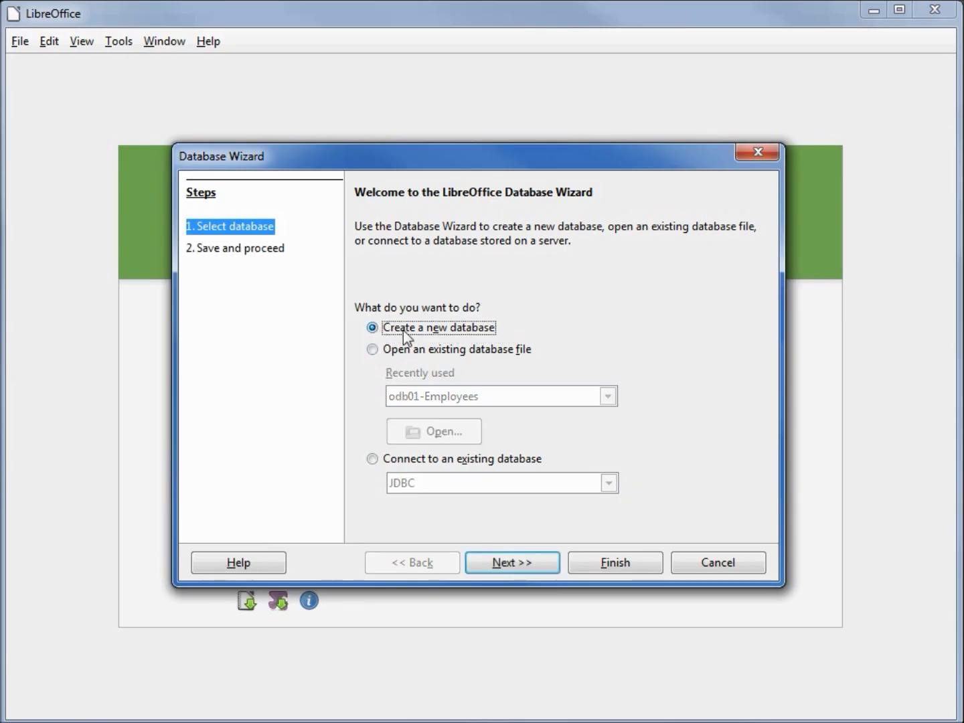
{"action": "left_click", "coordinate": [519, 565]}
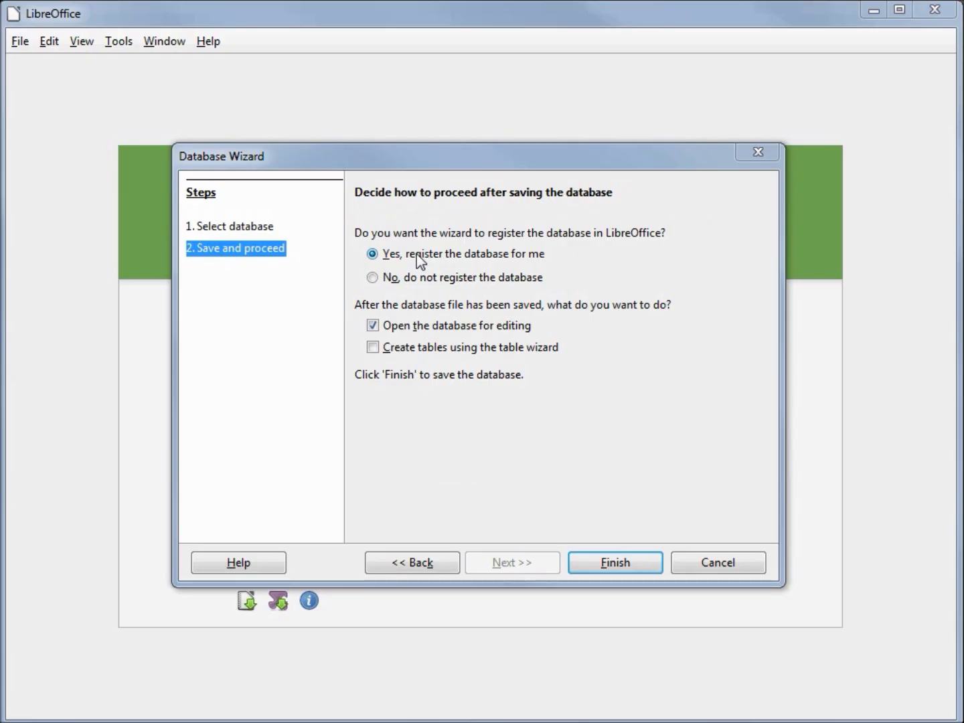
Finish the wizard and save the new database as odb02-Employees
{"action": "left_click", "coordinate": [599, 563]}
{"action": "left_click", "coordinate": [596, 561]}
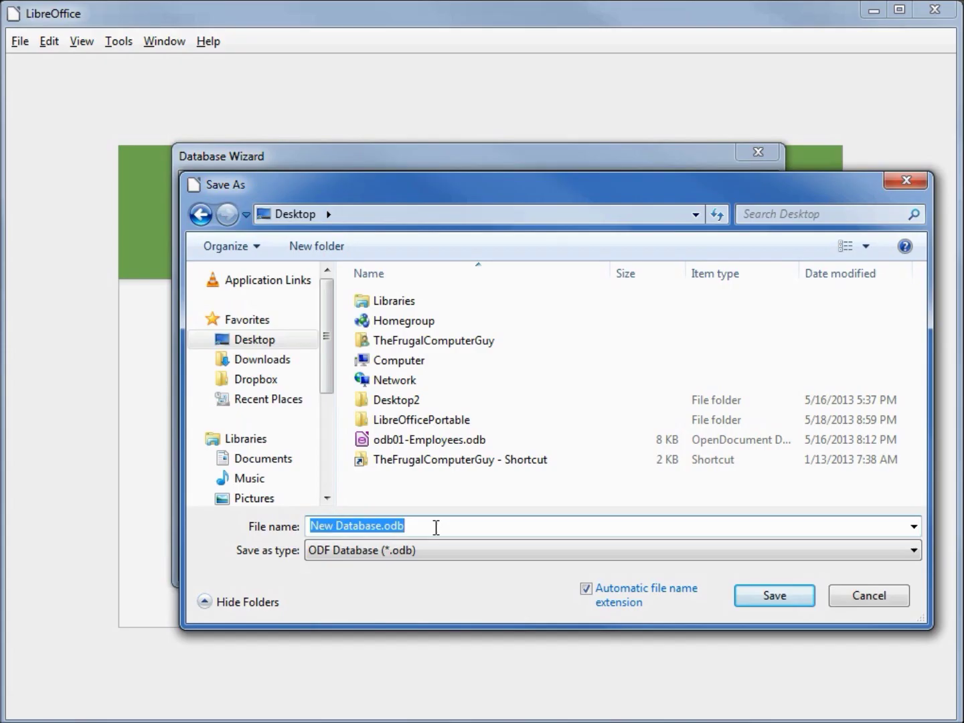
{"action": "type", "text": "odb02-Employees"}
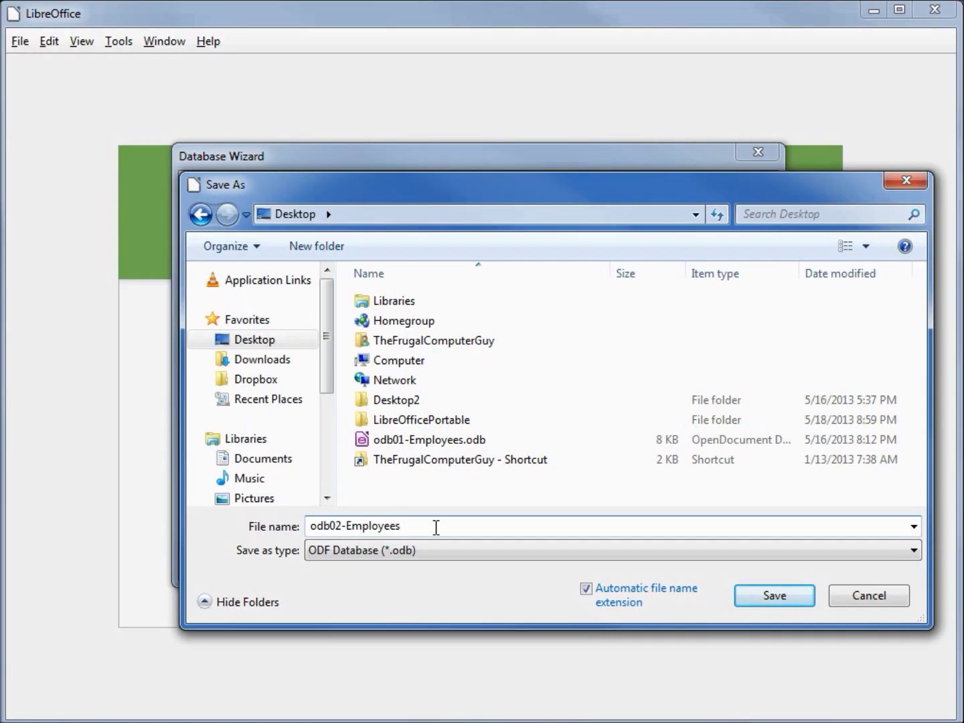
{"action": "left_click", "coordinate": [775, 594]}
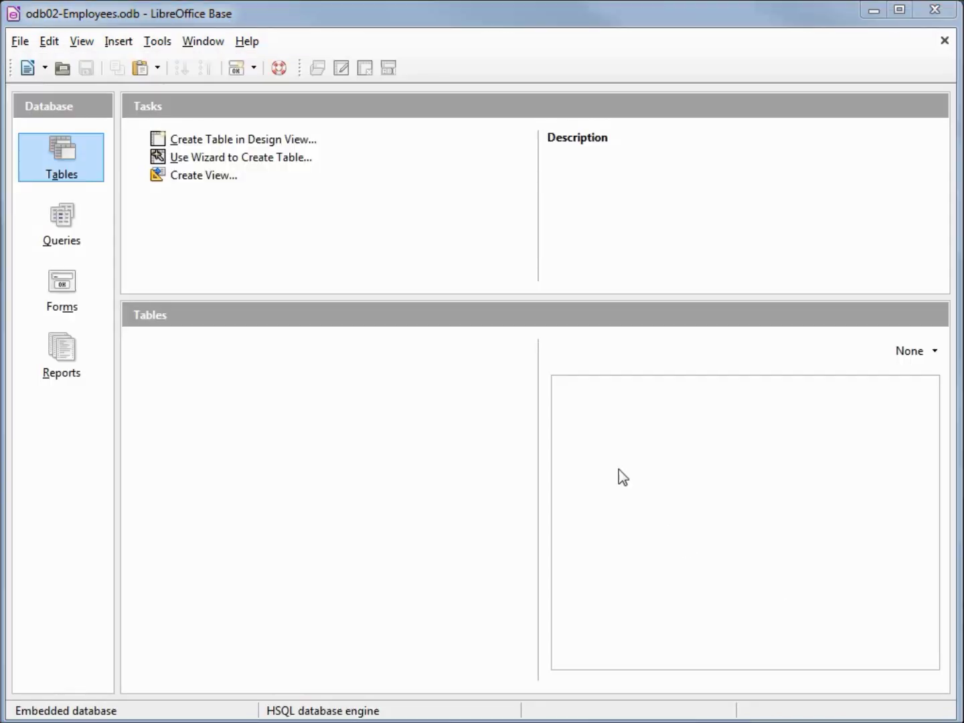
Launch 'Use Wizard to Create Table...' from the Tables section
{"action": "left_click", "coordinate": [250, 165]}
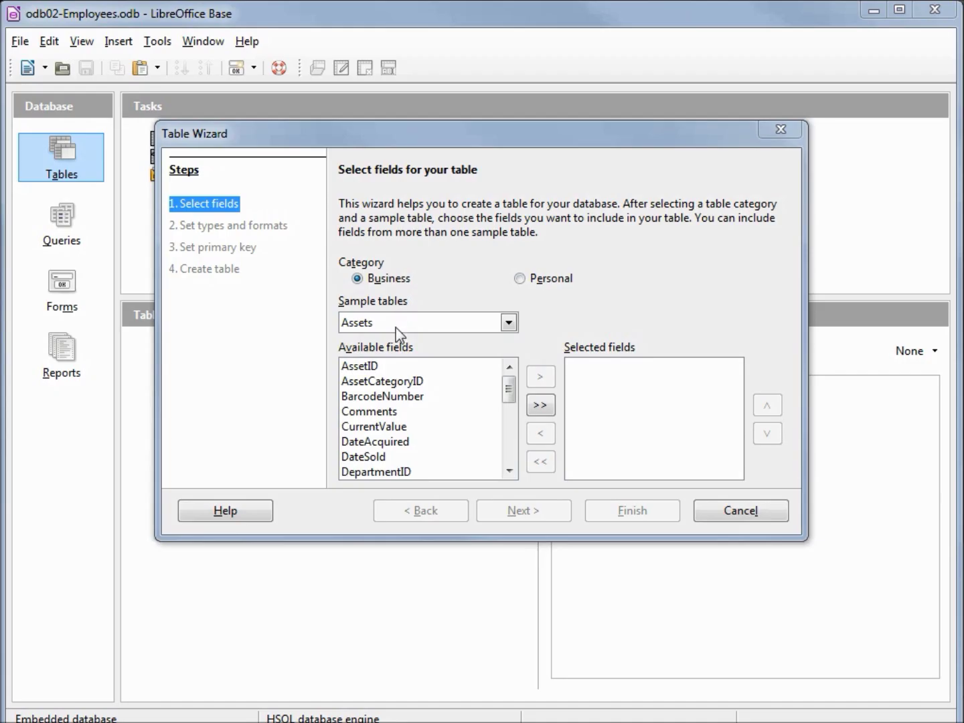
Browse the Personal Library sample, then select the Business sample table Employees
{"action": "left_click", "coordinate": [522, 280]}
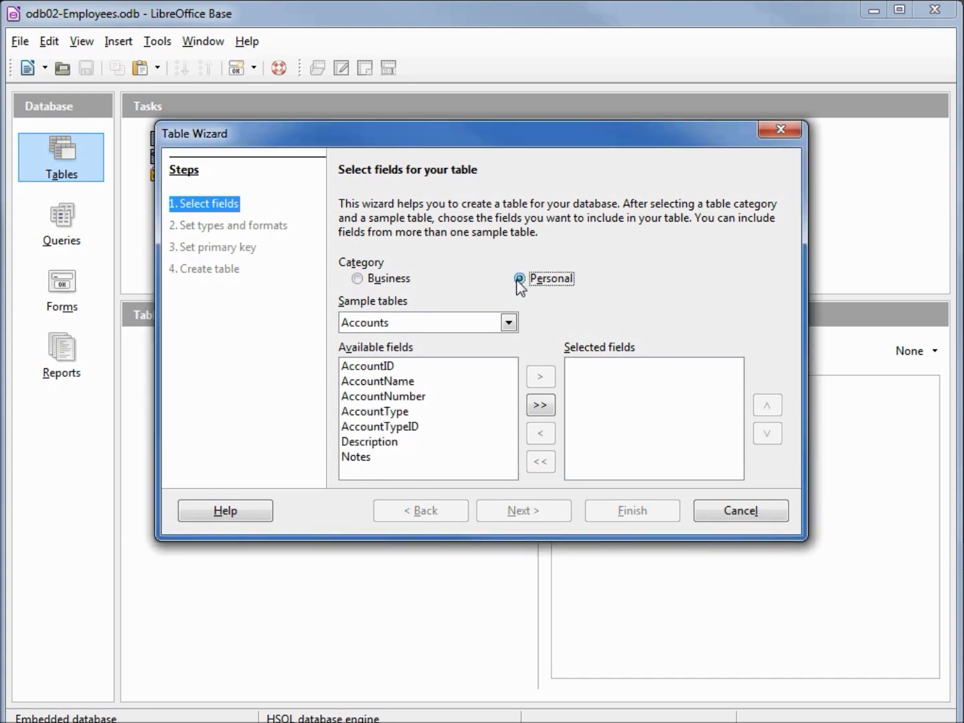
{"action": "left_click", "coordinate": [510, 323]}
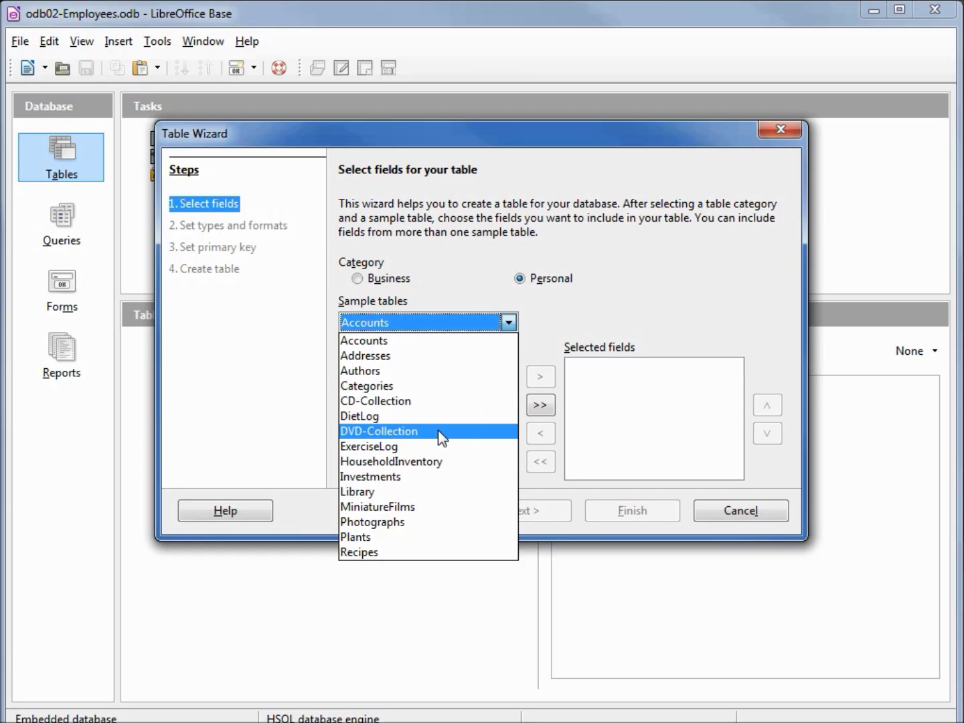
{"action": "left_click", "coordinate": [447, 495]}
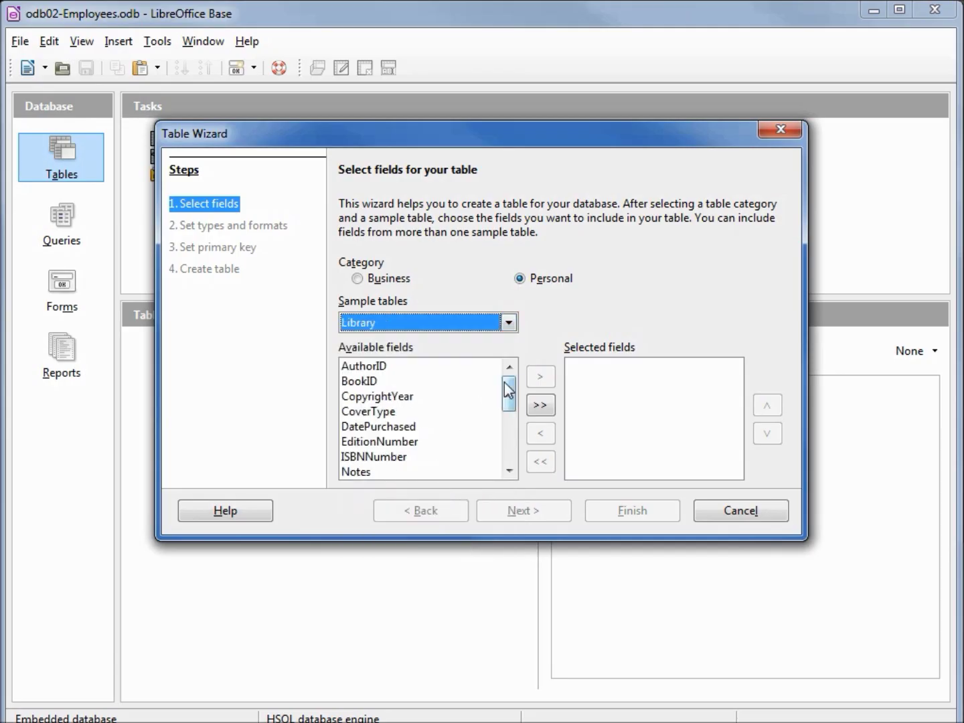
{"action": "mouse_move", "coordinate": [510, 394]}
{"action": "left_mouse_down"}
{"action": "mouse_move", "coordinate": [523, 452]}
{"action": "mouse_move", "coordinate": [517, 380]}
{"action": "left_mouse_up"}
{"action": "left_click", "coordinate": [358, 279]}
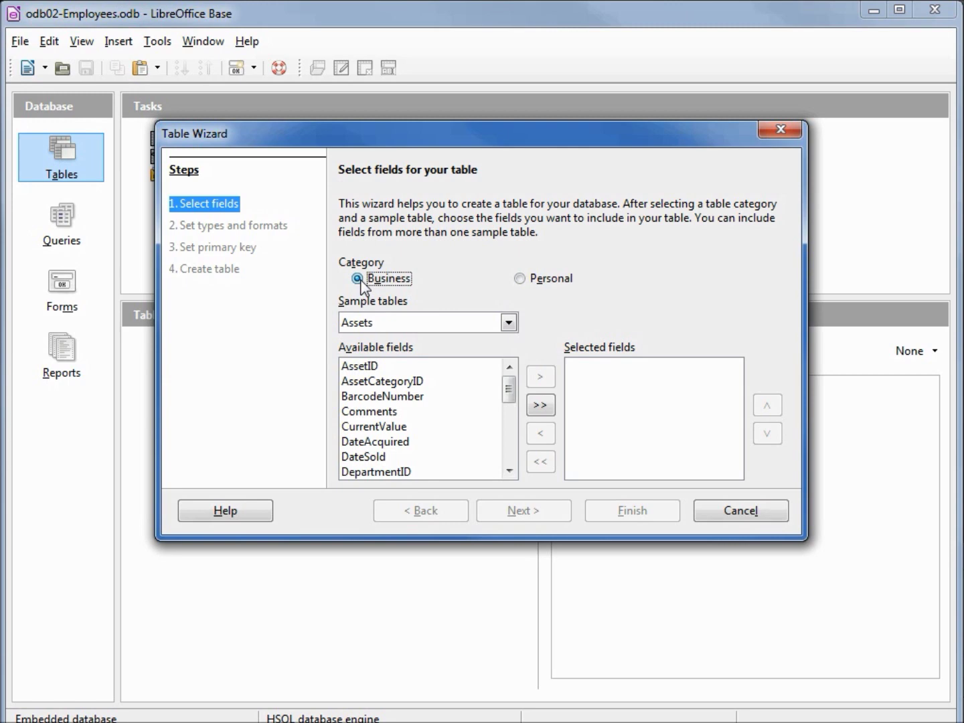
{"action": "left_click", "coordinate": [509, 324]}
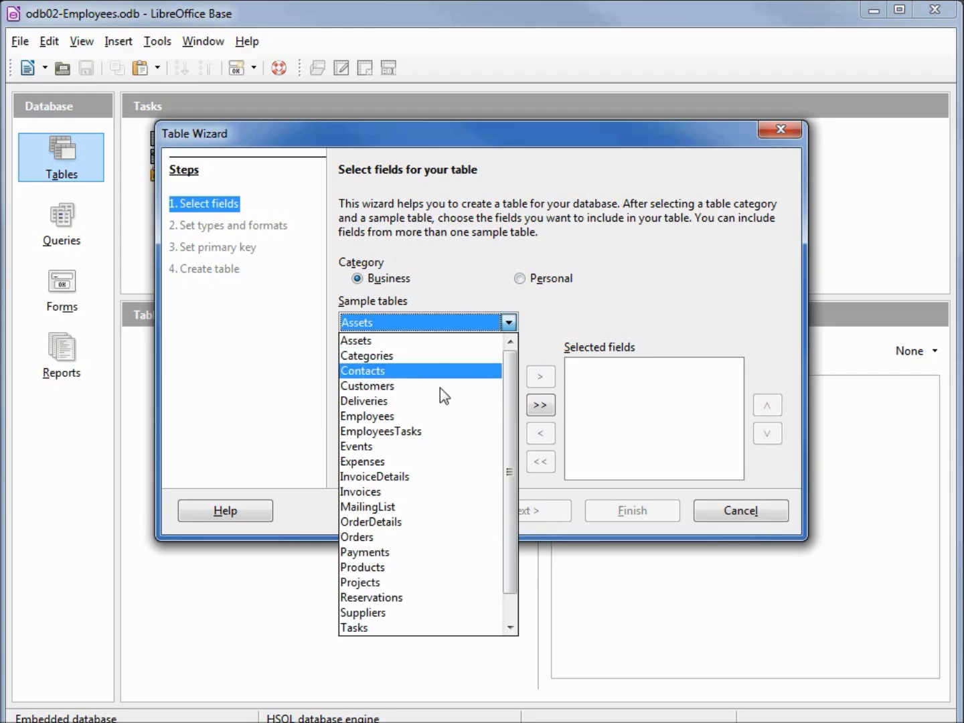
{"action": "left_click", "coordinate": [409, 417]}
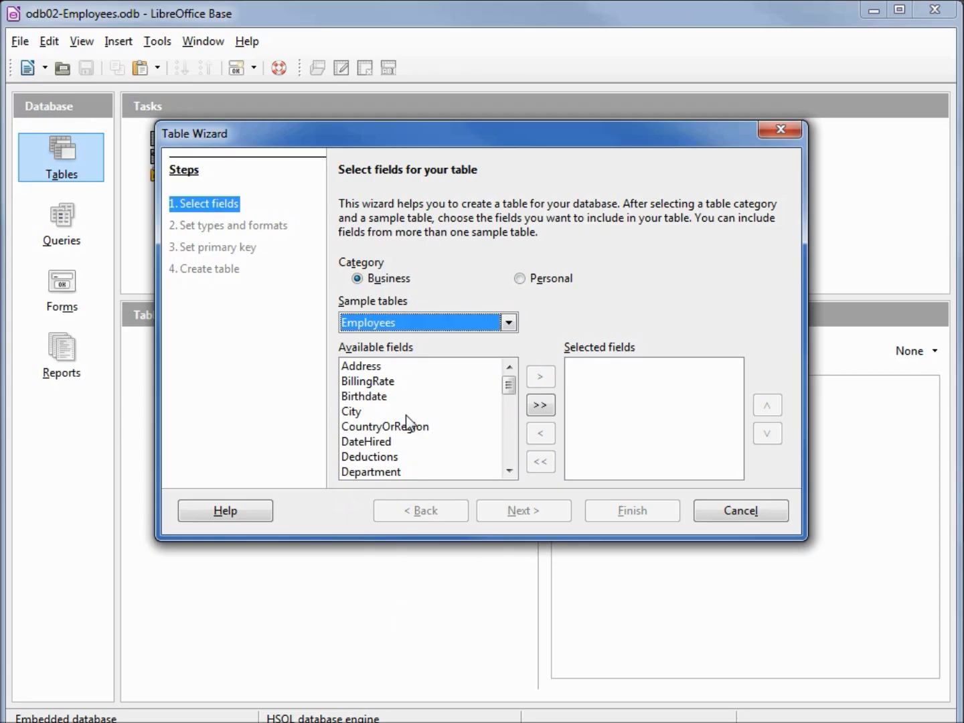
{"action": "left_click_drag", "start_coordinate": [510, 386], "coordinate": [512, 407]}
Add EmployeeID, LastName and FirstName to the selected fields, checking the employee spreadsheet
{"action": "left_click", "coordinate": [395, 432]}
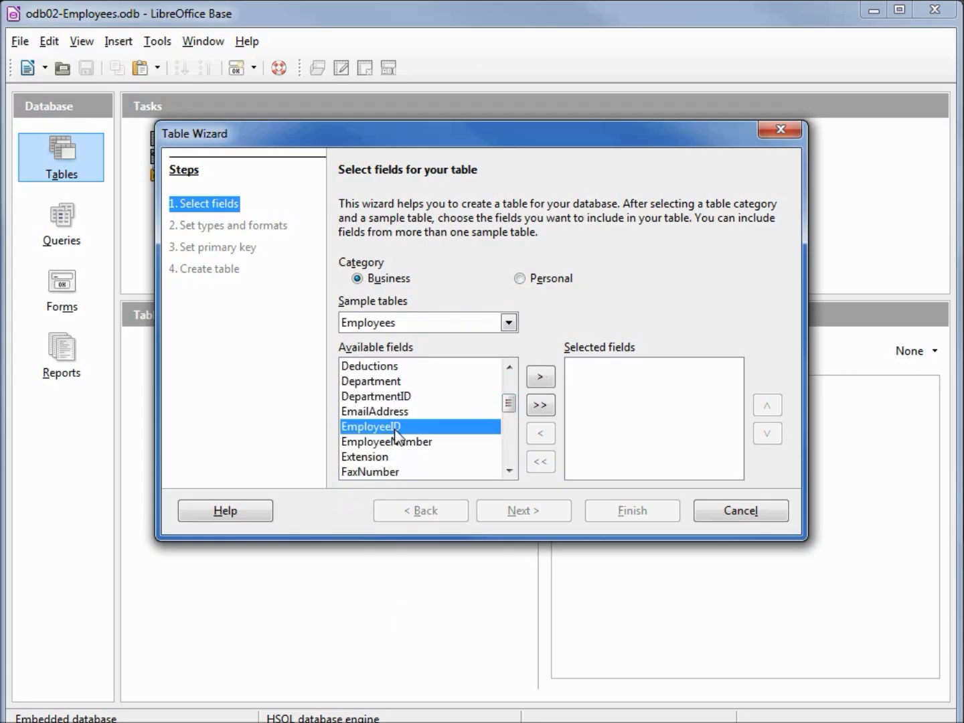
{"action": "left_click", "coordinate": [541, 378]}
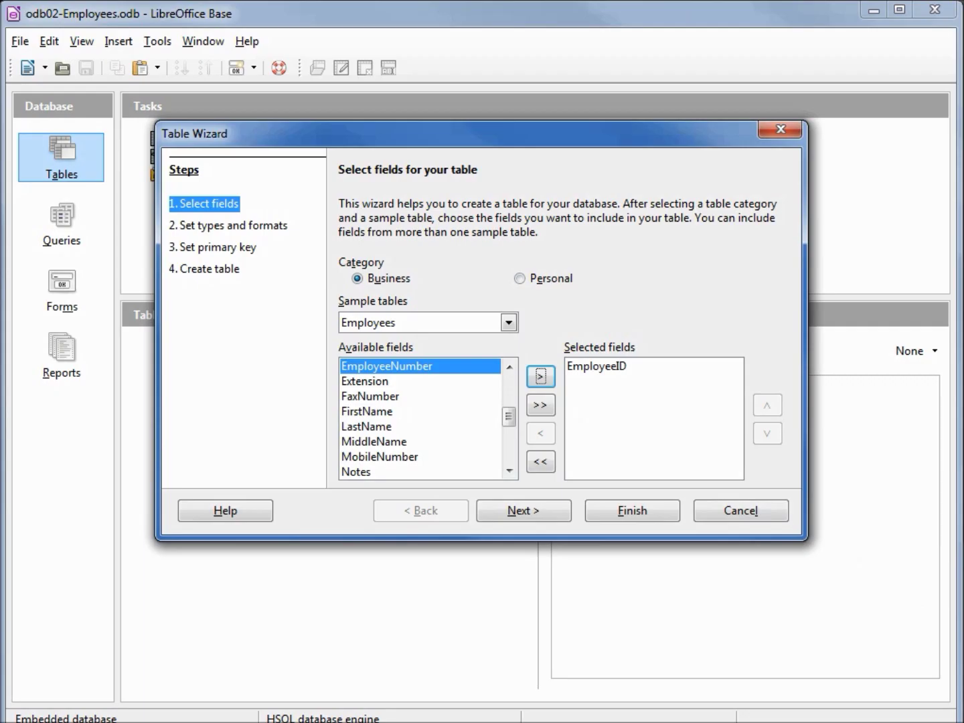
{"action": "key", "text": "alt+Tab"}
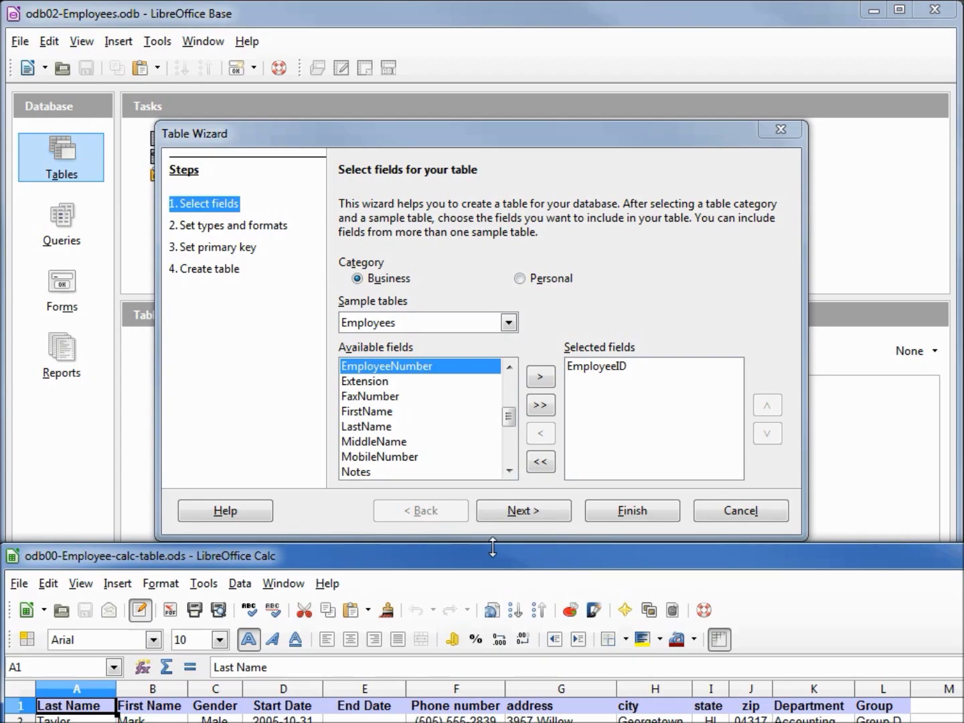
{"action": "left_click", "coordinate": [387, 426]}
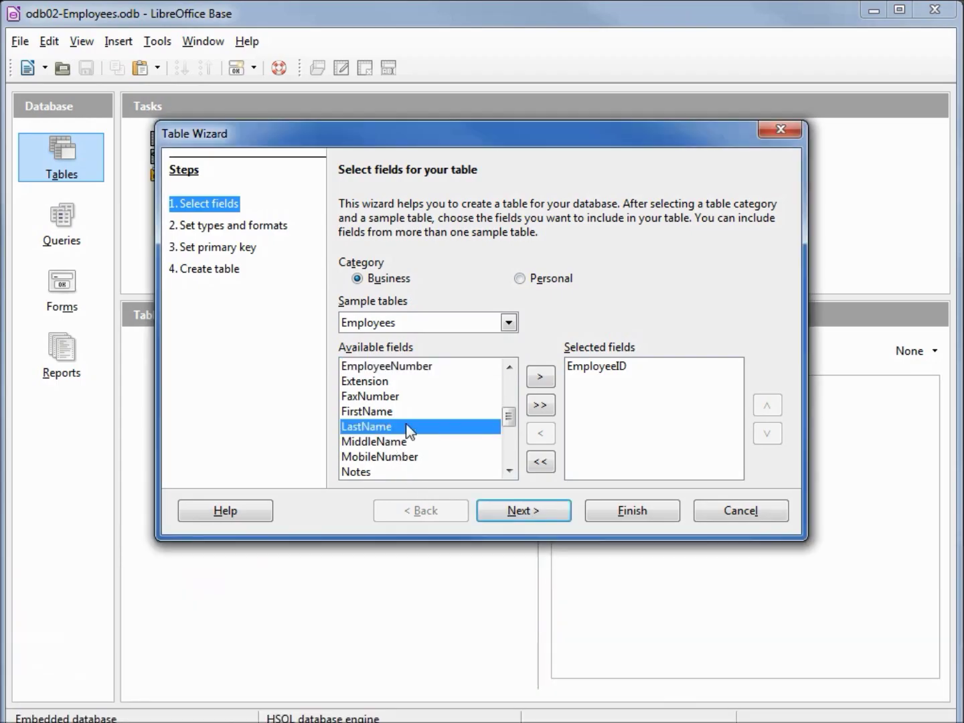
{"action": "left_click", "coordinate": [541, 379]}
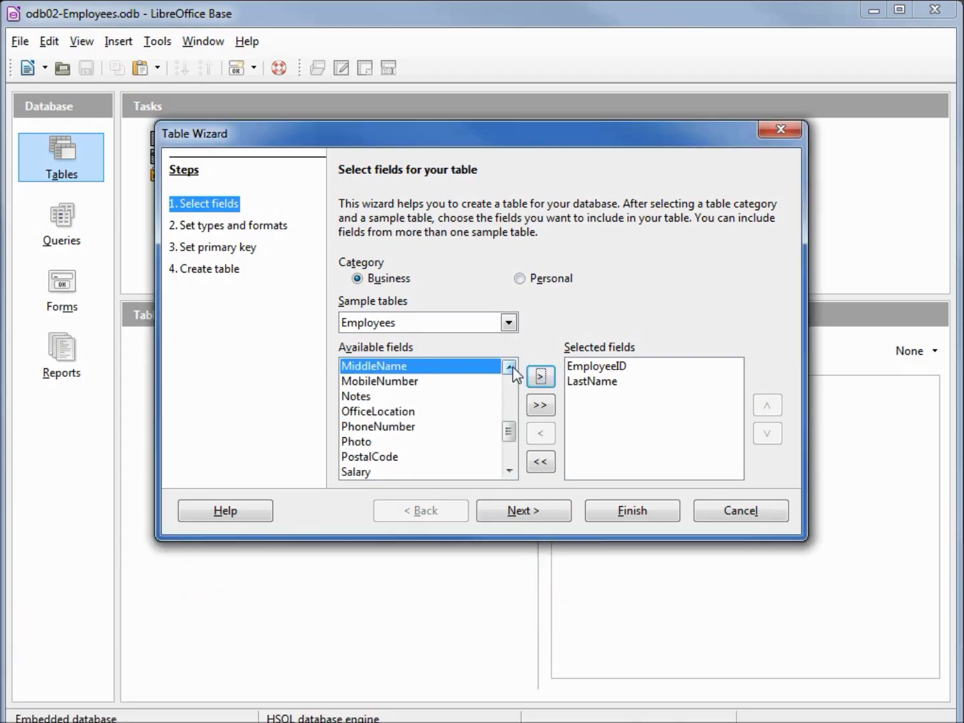
{"action": "left_click", "coordinate": [509, 367]}
{"action": "left_click", "coordinate": [401, 366]}
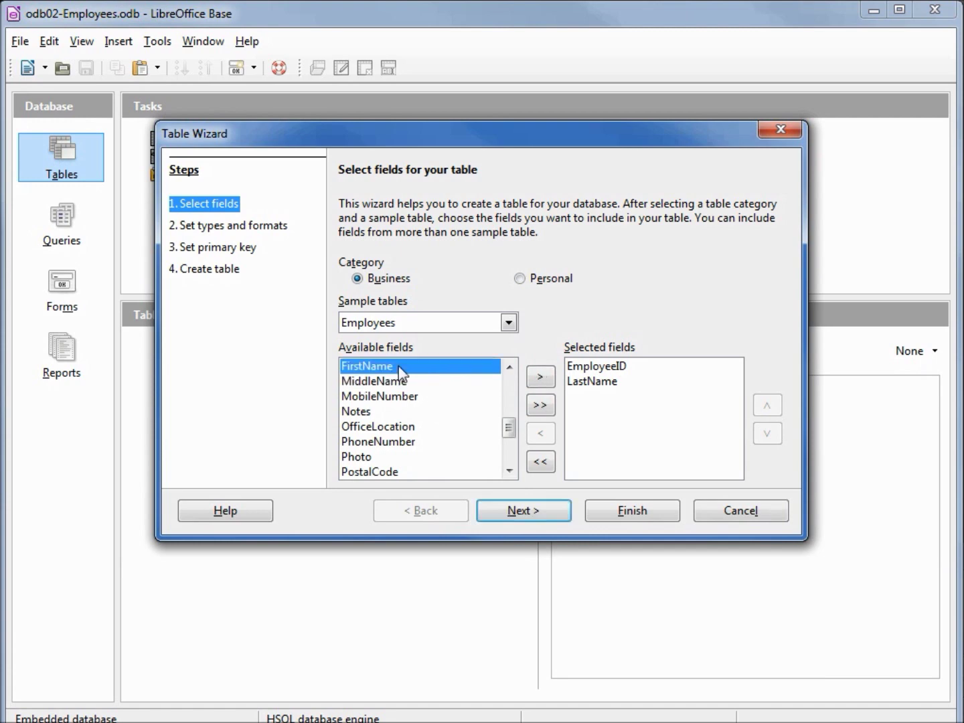
{"action": "left_click", "coordinate": [540, 378]}
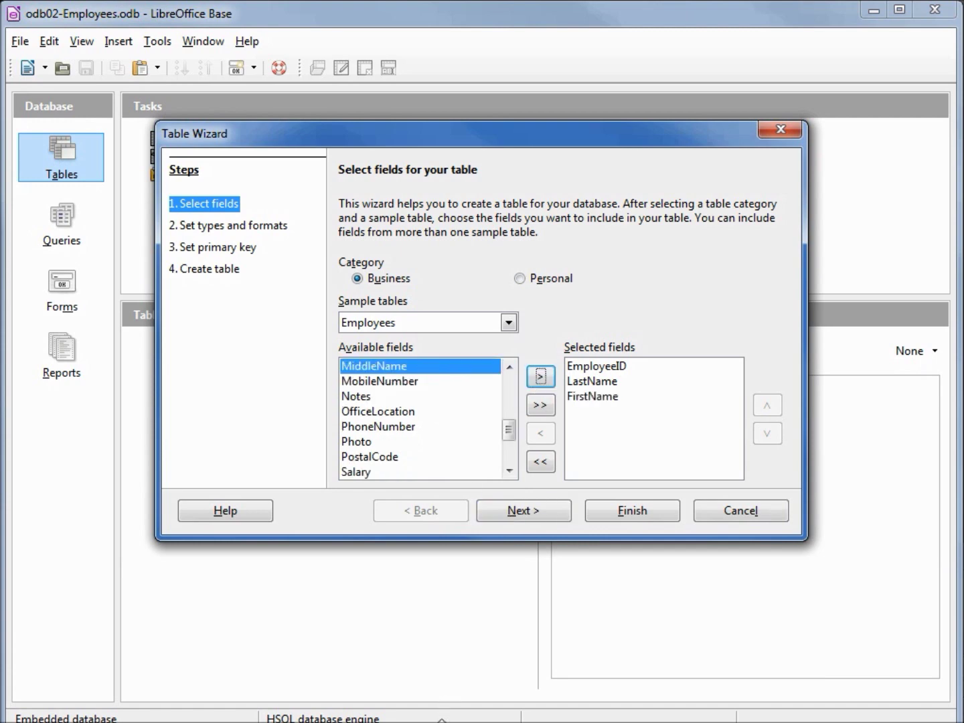
{"action": "left_click", "coordinate": [442, 722]}
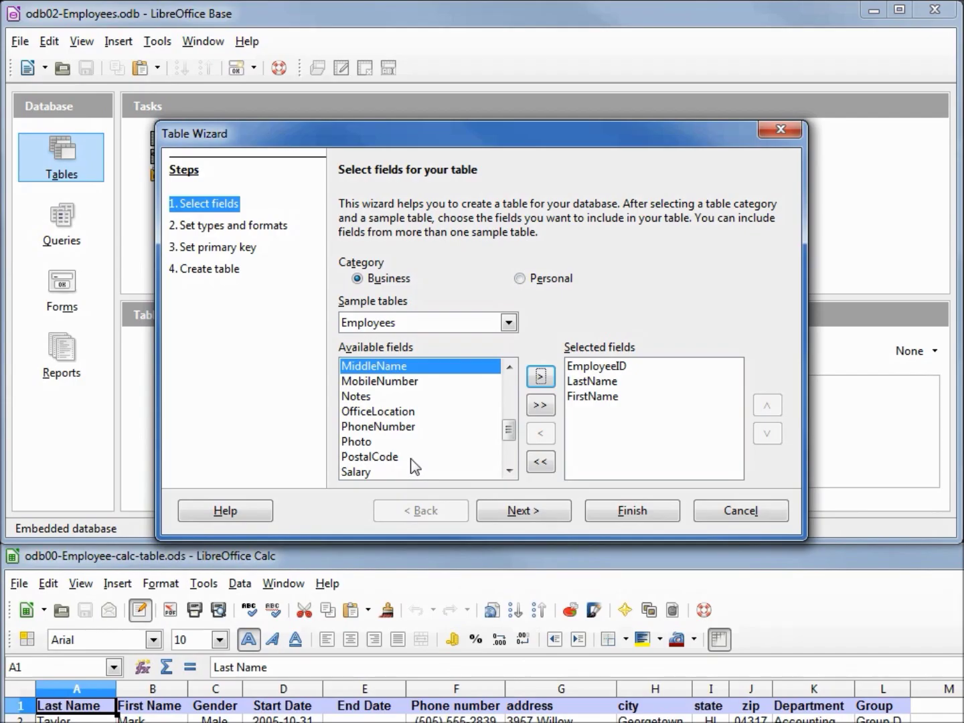
{"action": "left_click_drag", "start_coordinate": [509, 431], "coordinate": [509, 377]}
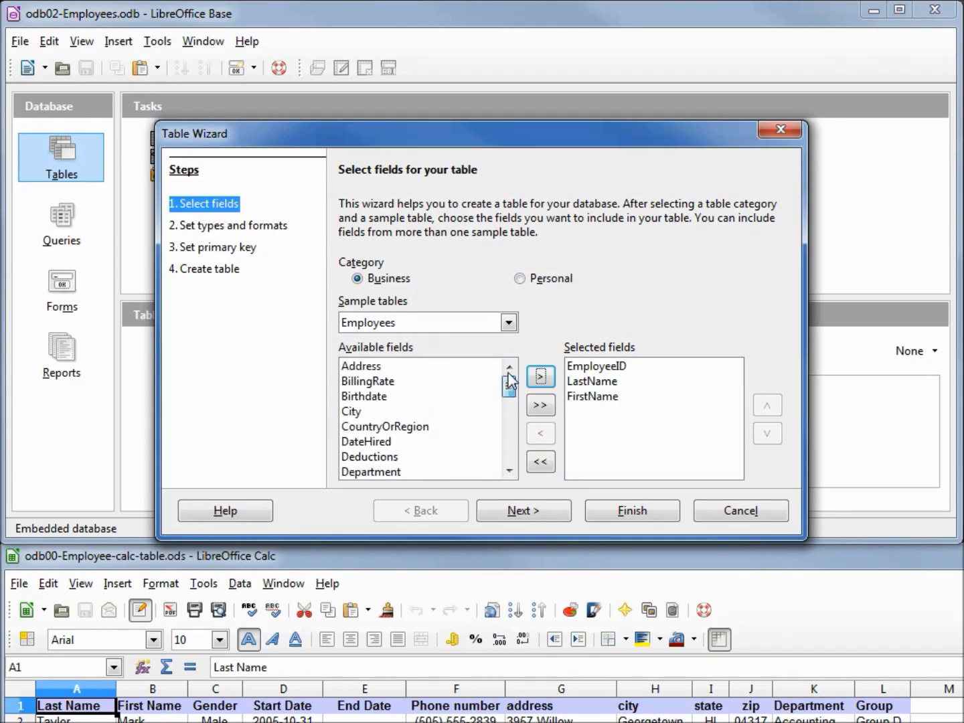
Add the Title field from the Customers sample table
{"action": "left_click", "coordinate": [510, 322]}
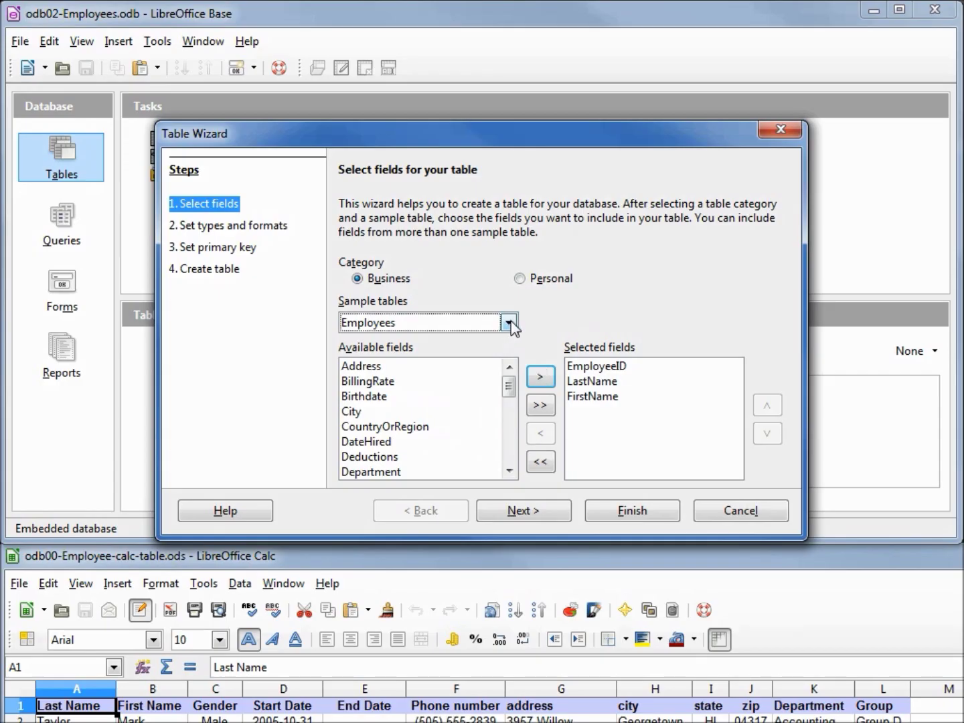
{"action": "left_click", "coordinate": [441, 348]}
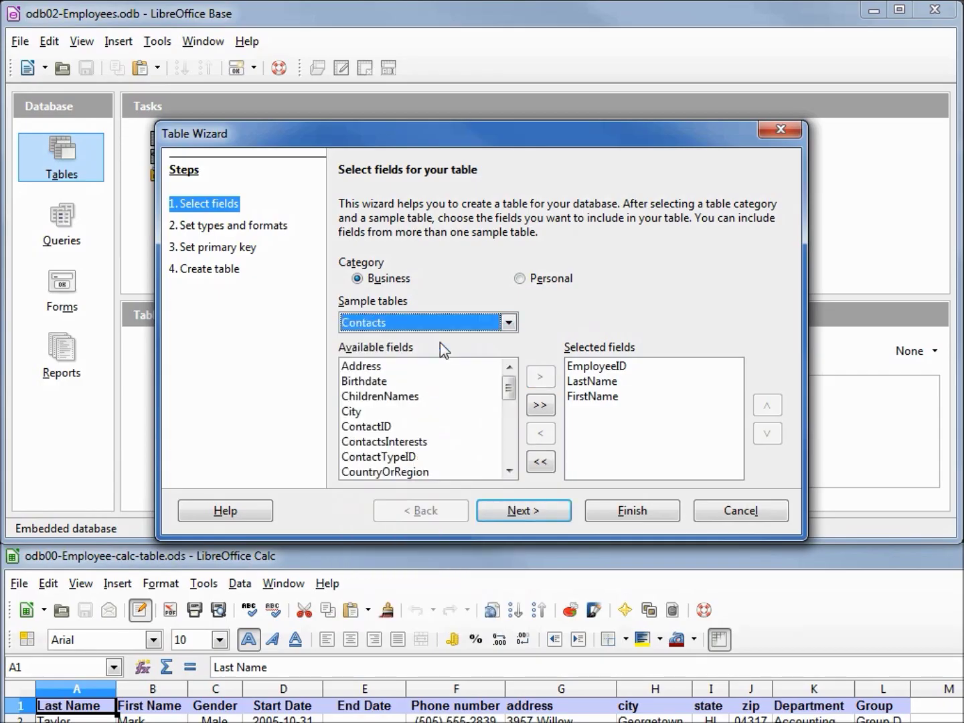
{"action": "left_click_drag", "start_coordinate": [509, 389], "coordinate": [527, 445]}
{"action": "left_click", "coordinate": [509, 322]}
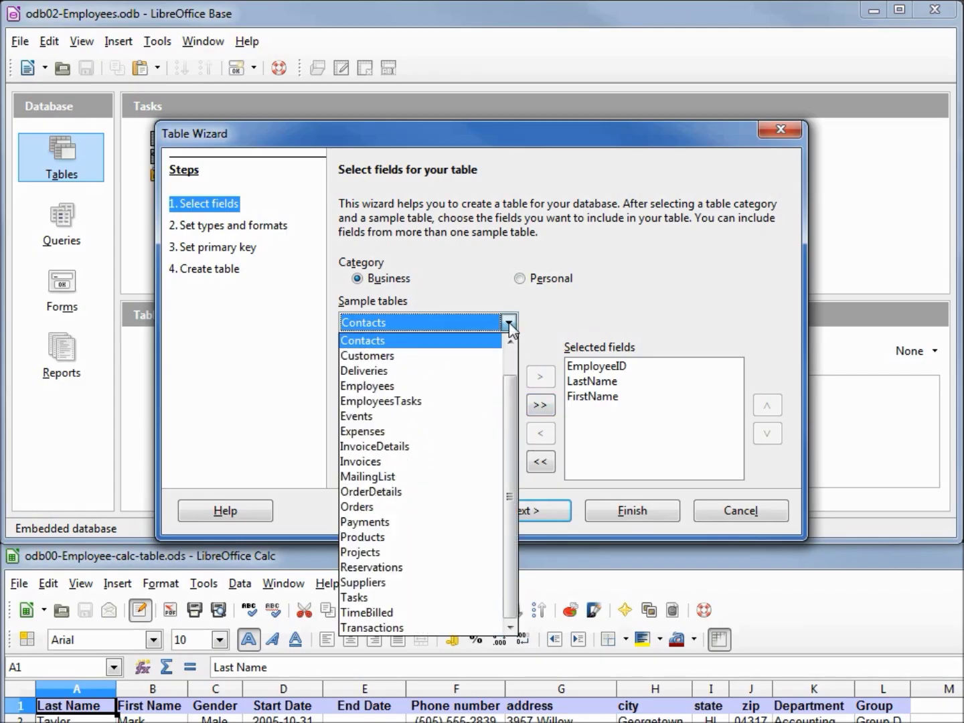
{"action": "left_click", "coordinate": [456, 357]}
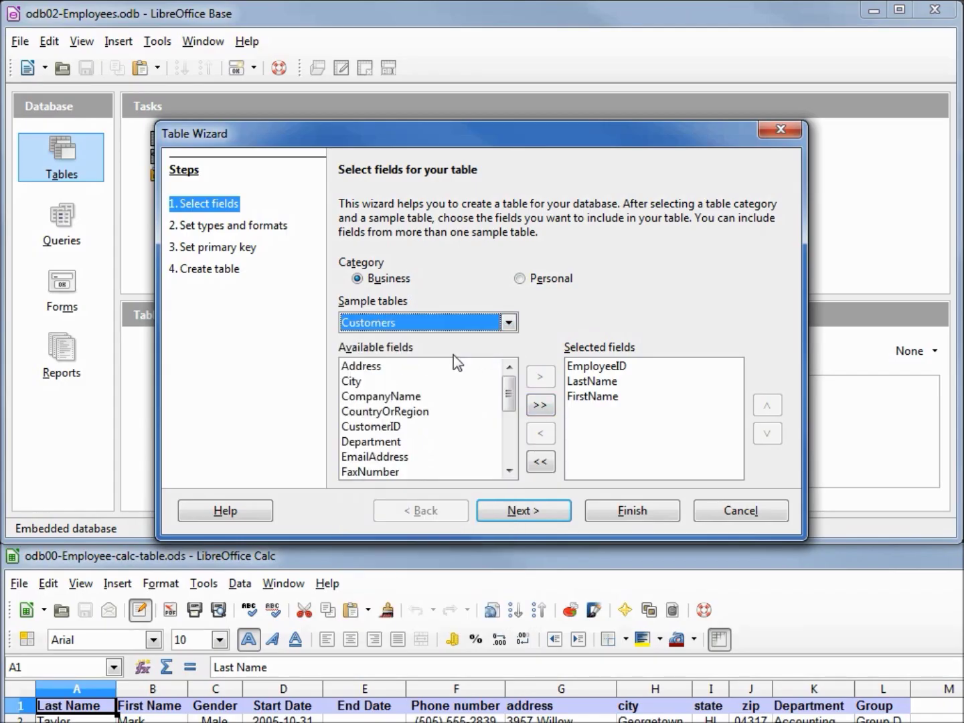
{"action": "left_click_drag", "start_coordinate": [510, 393], "coordinate": [510, 455]}
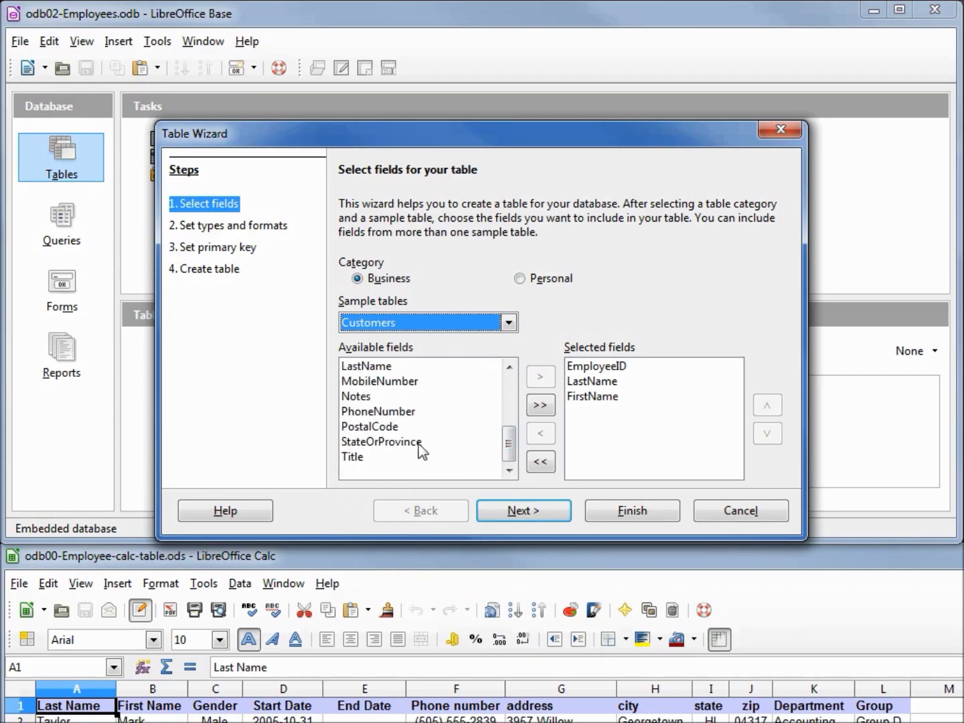
{"action": "left_click", "coordinate": [353, 457]}
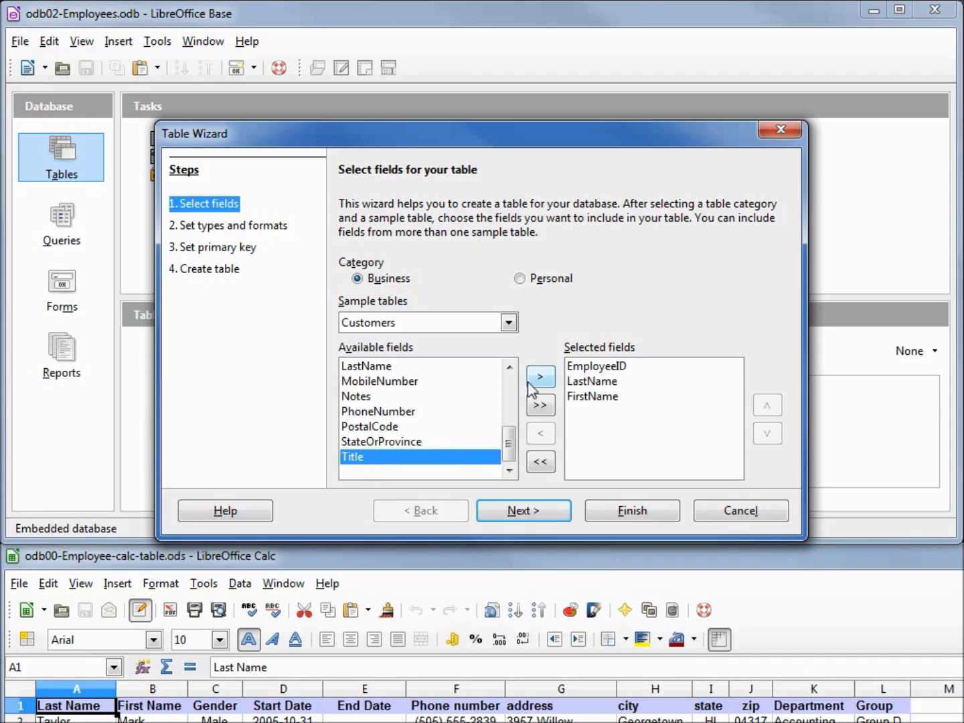
{"action": "left_click", "coordinate": [539, 379]}
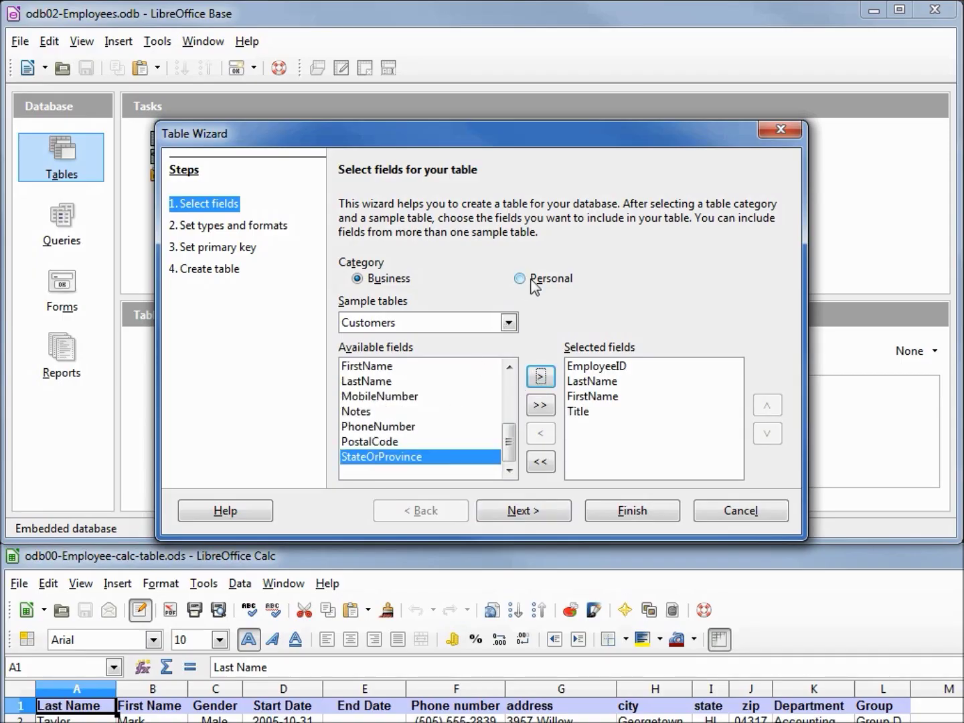
Add the RecordLabel field from the Personal CD-Collection sample table
{"action": "left_click", "coordinate": [527, 279]}
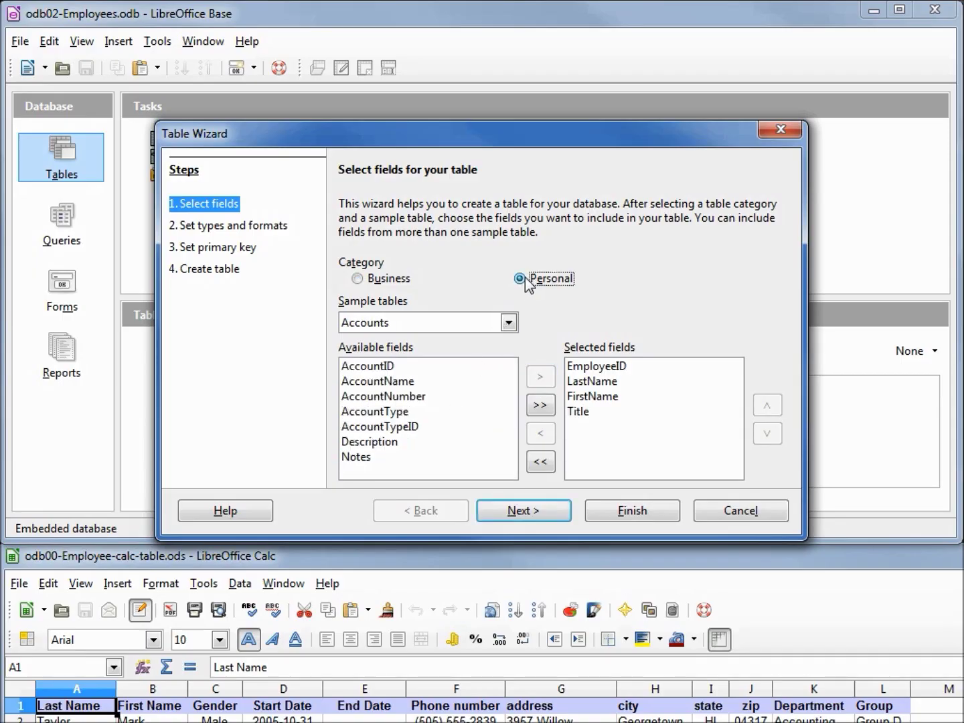
{"action": "left_click", "coordinate": [510, 324]}
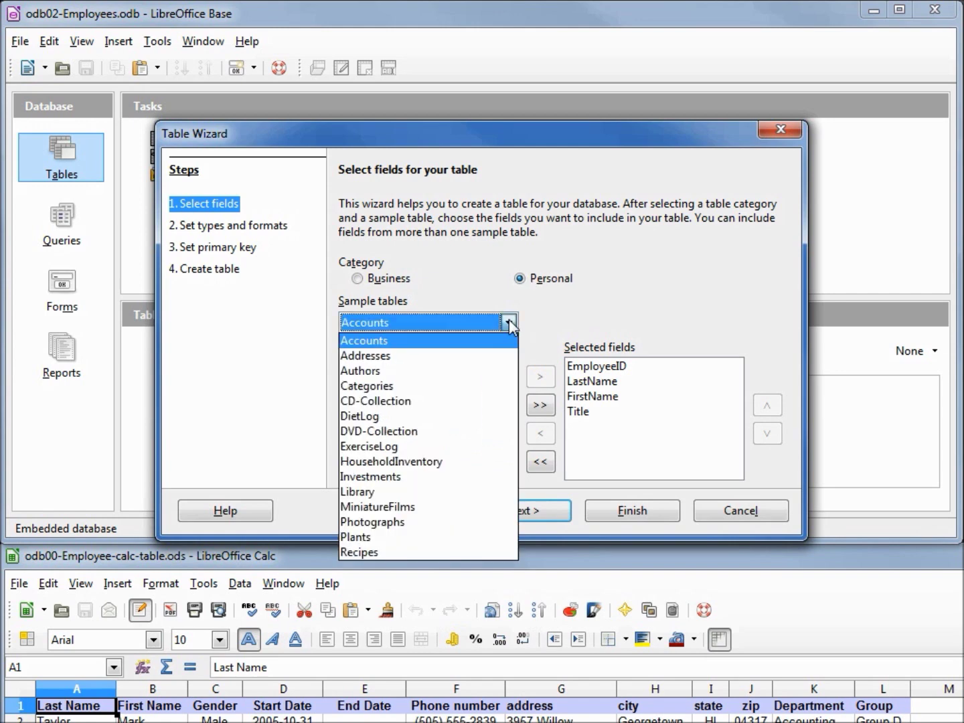
{"action": "left_click", "coordinate": [416, 402]}
{"action": "left_click_drag", "start_coordinate": [507, 394], "coordinate": [510, 442]}
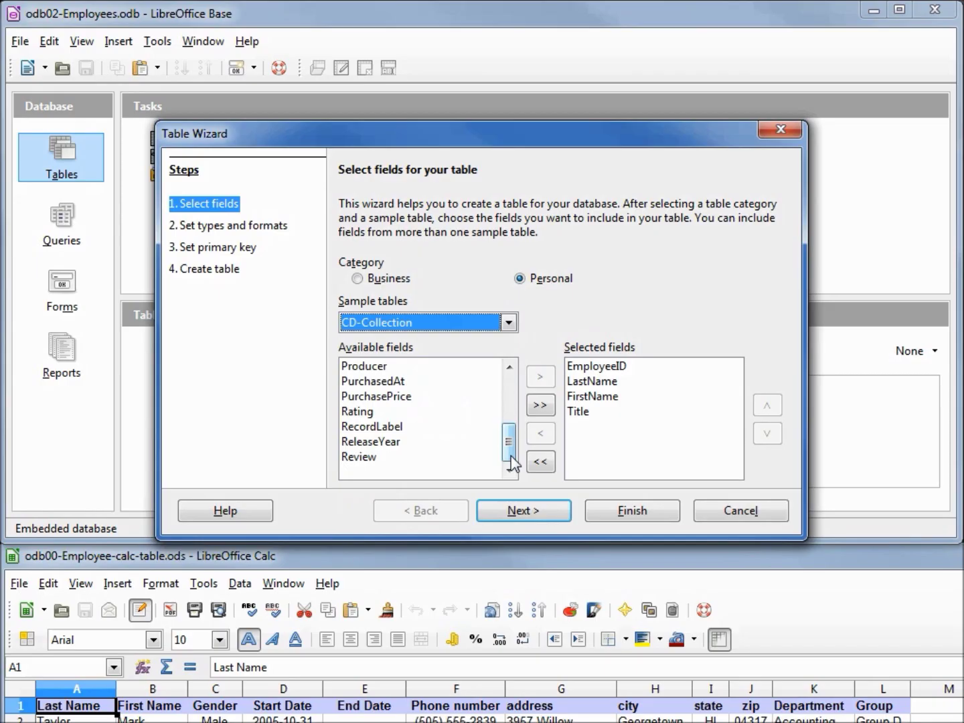
{"action": "left_click", "coordinate": [387, 427]}
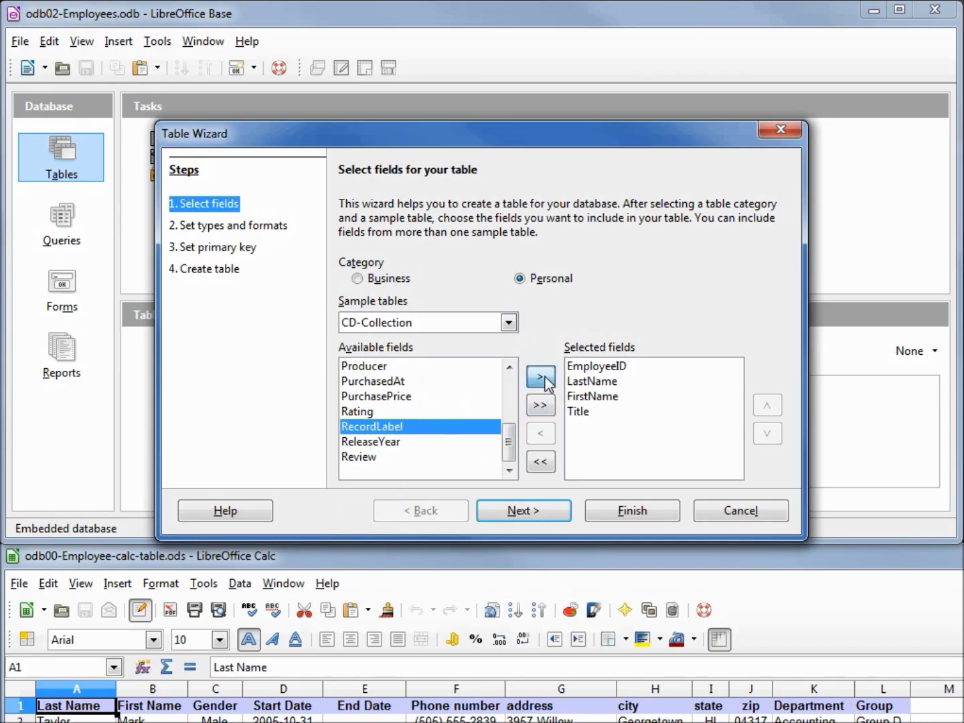
{"action": "left_click", "coordinate": [539, 376]}
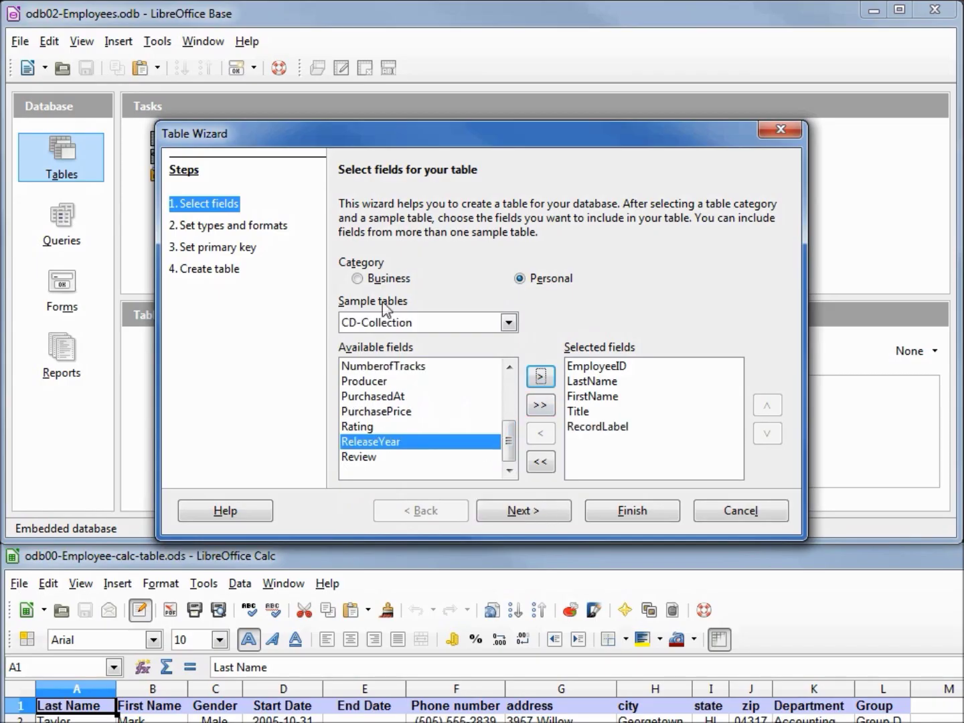
Add DateHired, Birthdate and PhoneNumber from the Business Employees sample table
{"action": "left_click", "coordinate": [358, 279]}
{"action": "left_click", "coordinate": [508, 323]}
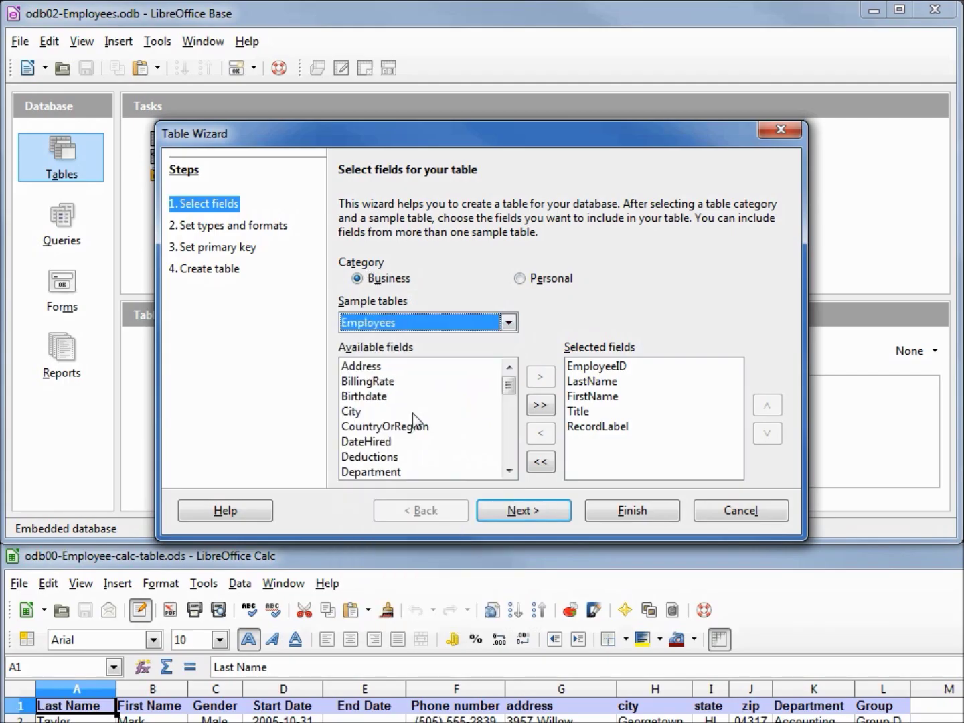
{"action": "mouse_move", "coordinate": [508, 386]}
{"action": "left_mouse_down"}
{"action": "mouse_move", "coordinate": [509, 415]}
{"action": "mouse_move", "coordinate": [511, 390]}
{"action": "left_mouse_up"}
{"action": "left_click", "coordinate": [377, 445]}
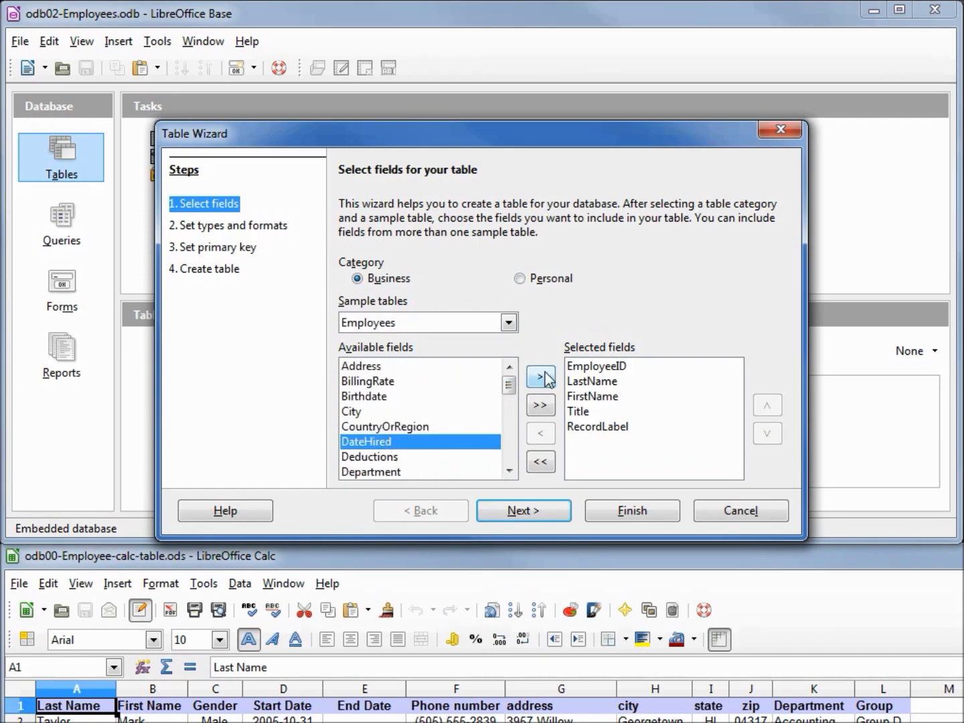
{"action": "left_click", "coordinate": [545, 378]}
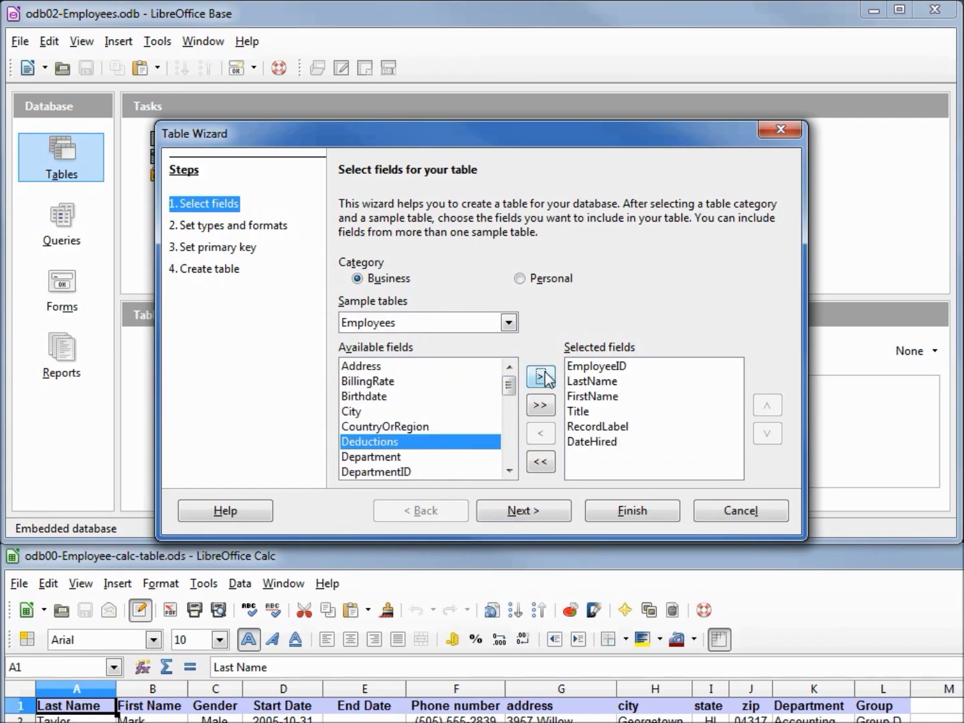
{"action": "left_click", "coordinate": [356, 399]}
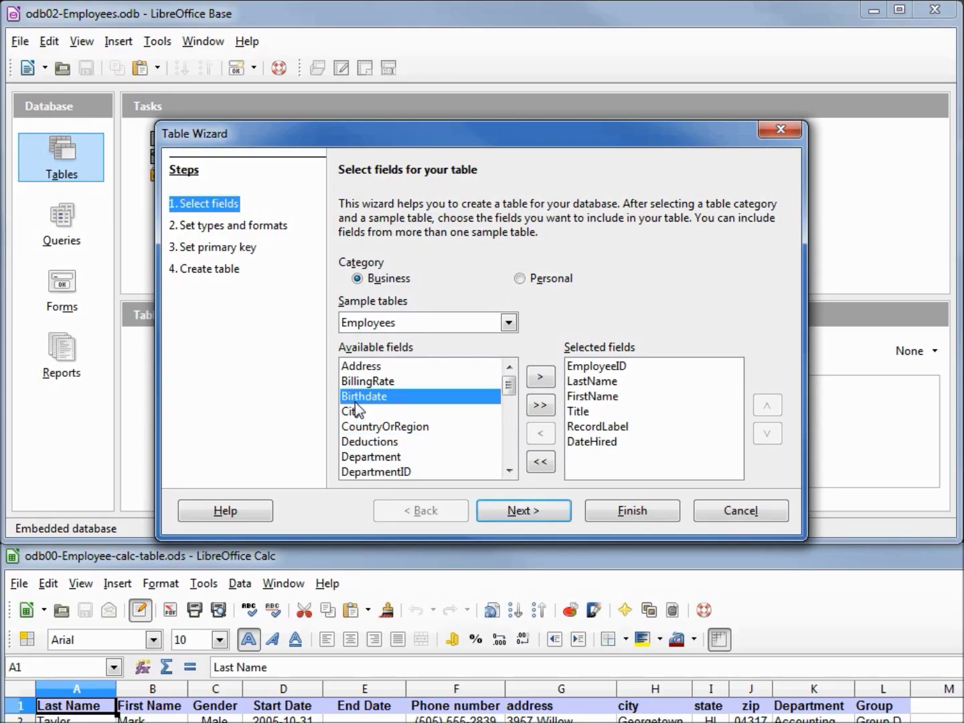
{"action": "left_click", "coordinate": [541, 380]}
{"action": "left_click_drag", "start_coordinate": [510, 389], "coordinate": [506, 437]}
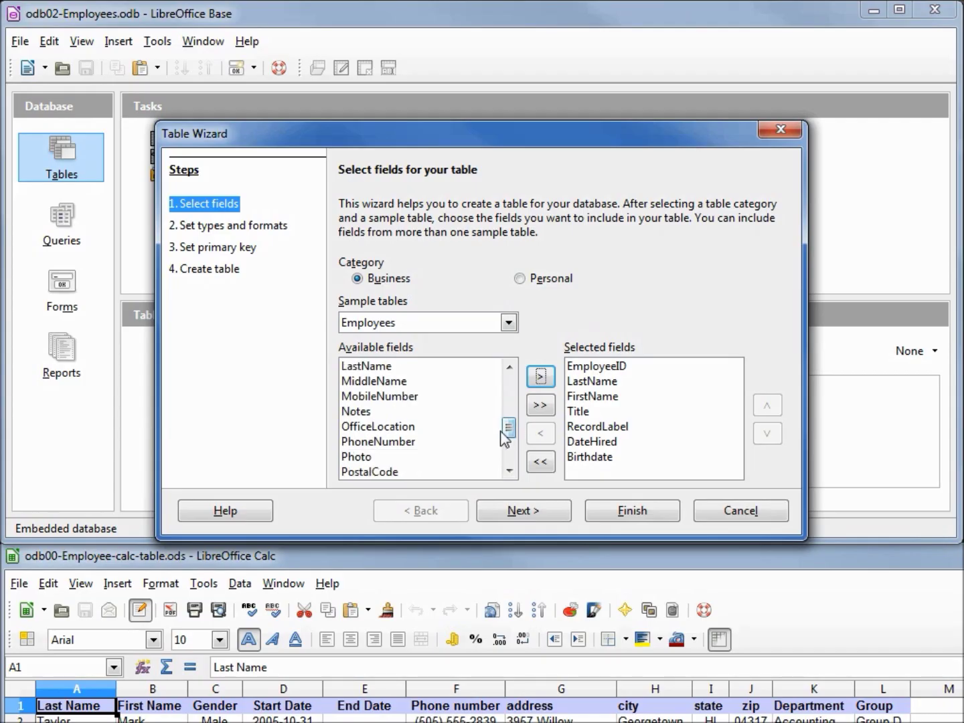
{"action": "left_click", "coordinate": [400, 443]}
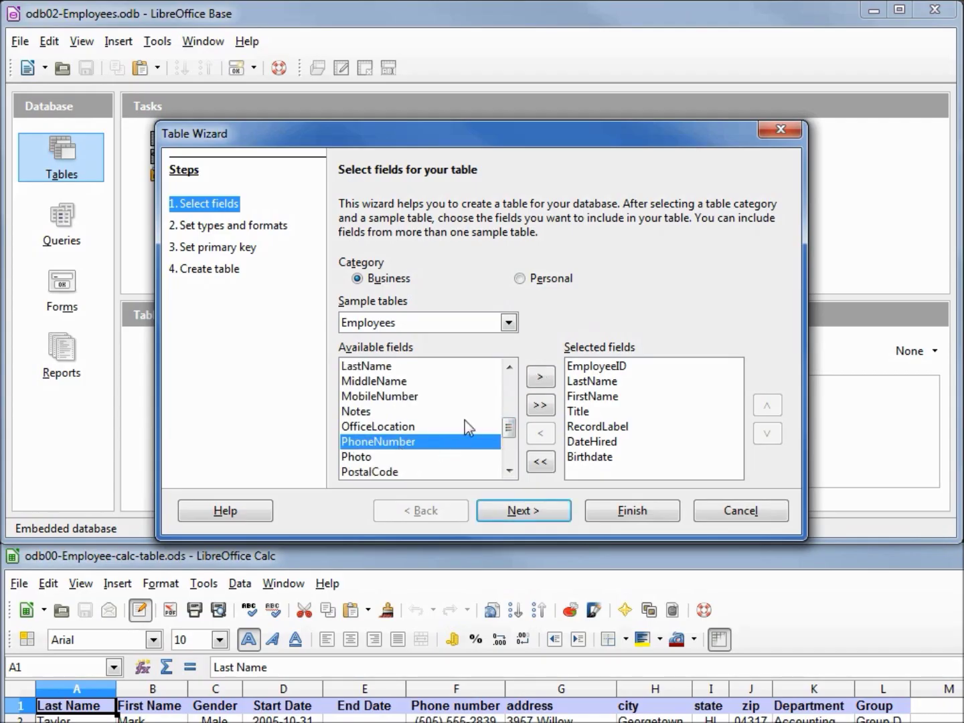
{"action": "left_click", "coordinate": [541, 381]}
Add Address, City, PostalCode and StateOrProvince to the selected fields
{"action": "left_click_drag", "start_coordinate": [508, 446], "coordinate": [519, 389]}
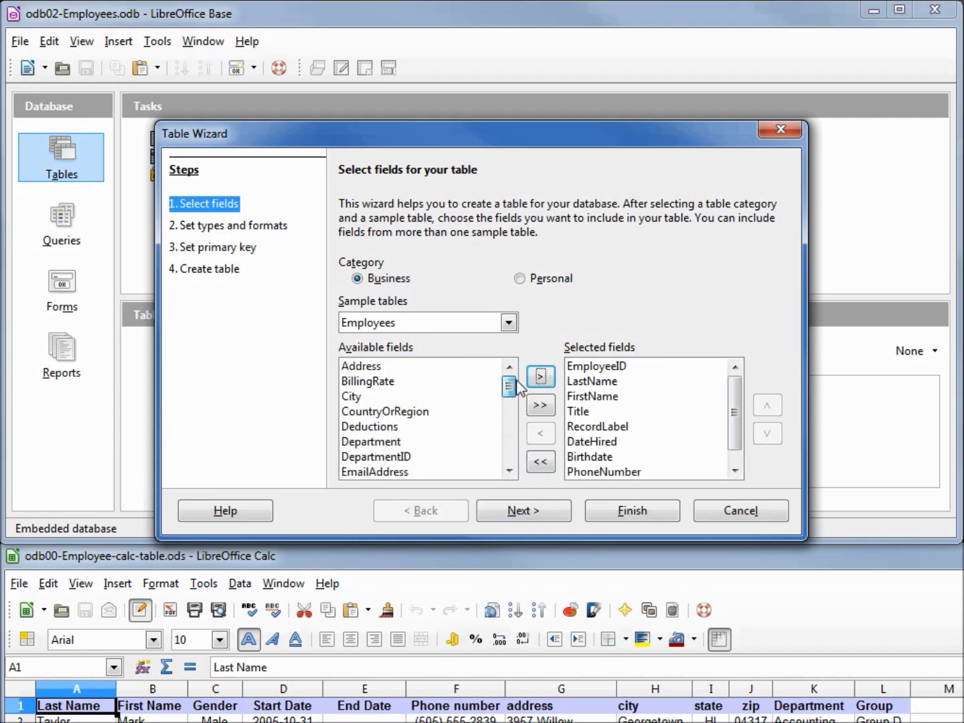
{"action": "left_click", "coordinate": [385, 365]}
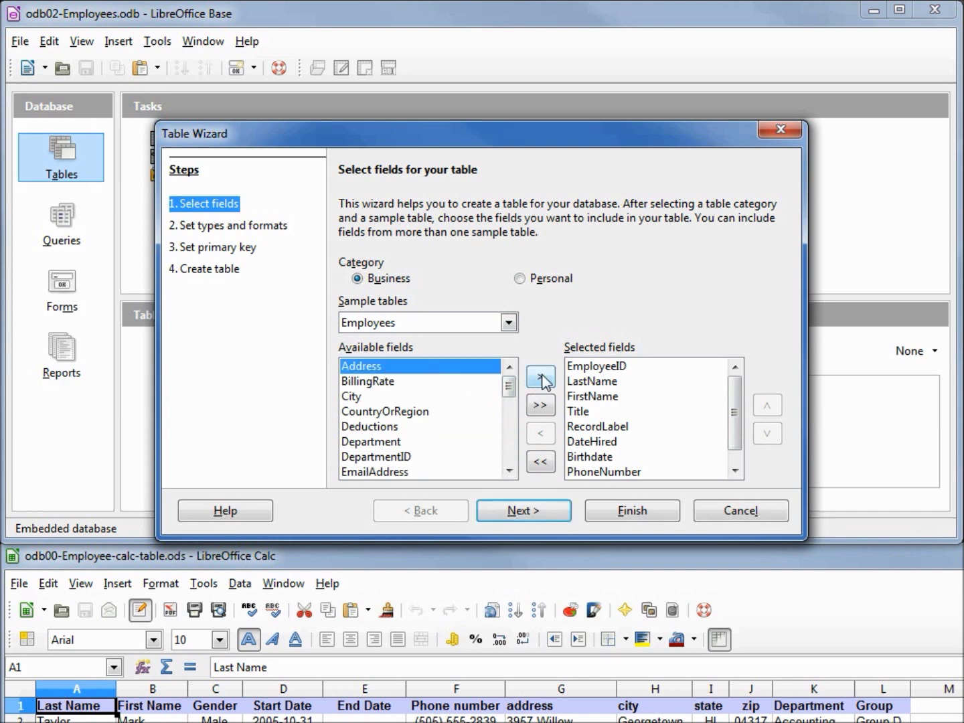
{"action": "left_click", "coordinate": [543, 379]}
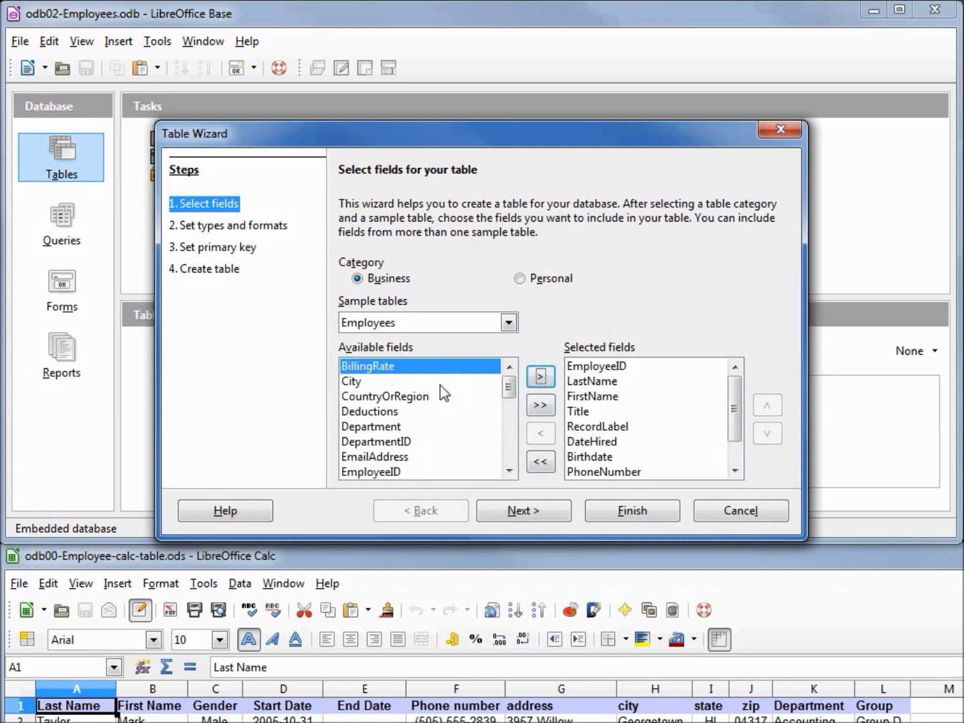
{"action": "left_click", "coordinate": [350, 385]}
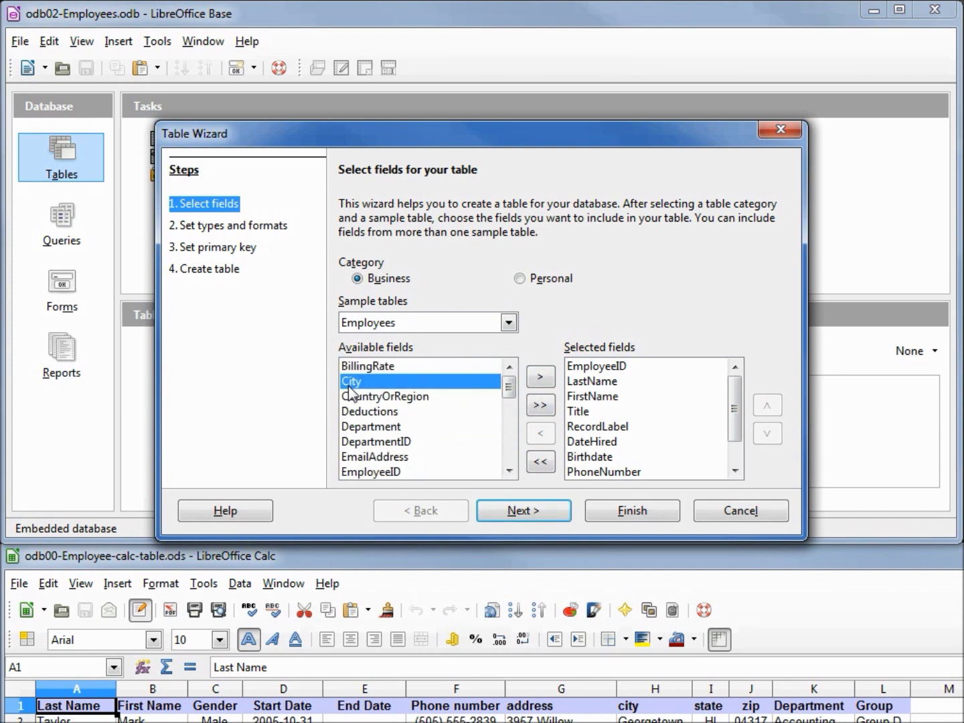
{"action": "left_click_drag", "start_coordinate": [512, 396], "coordinate": [517, 454]}
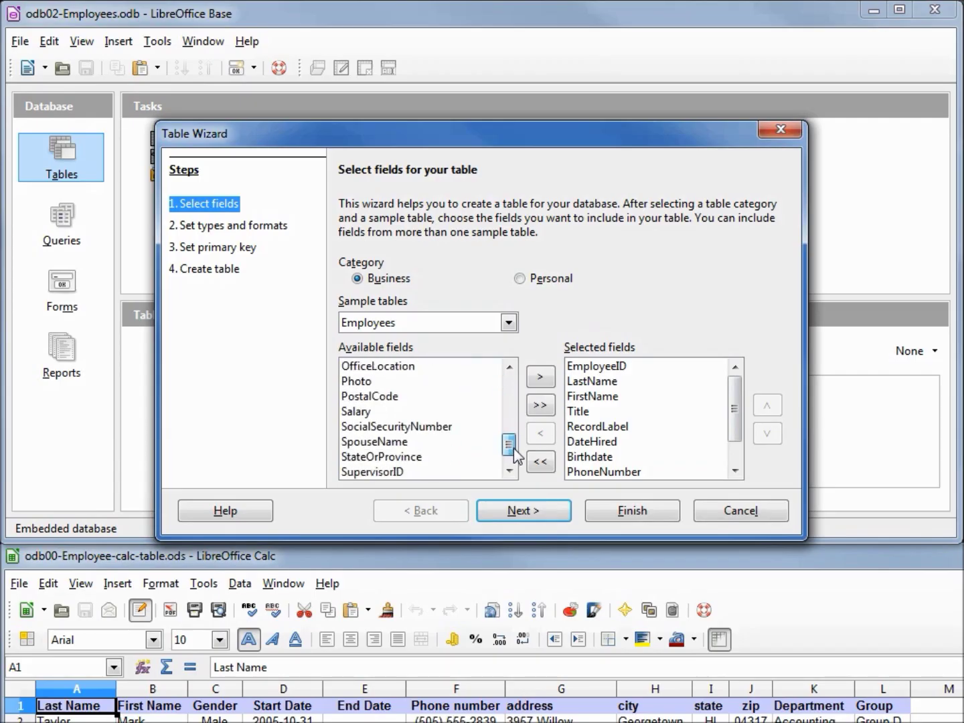
{"action": "left_click", "coordinate": [400, 461]}
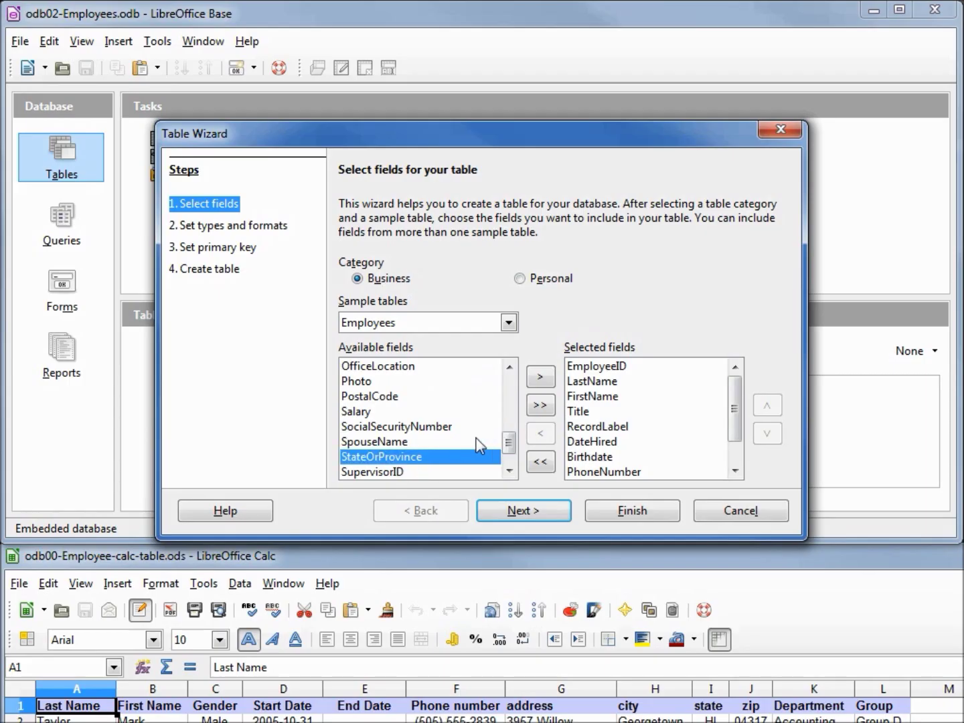
{"action": "left_click", "coordinate": [384, 396], "text": "ctrl"}
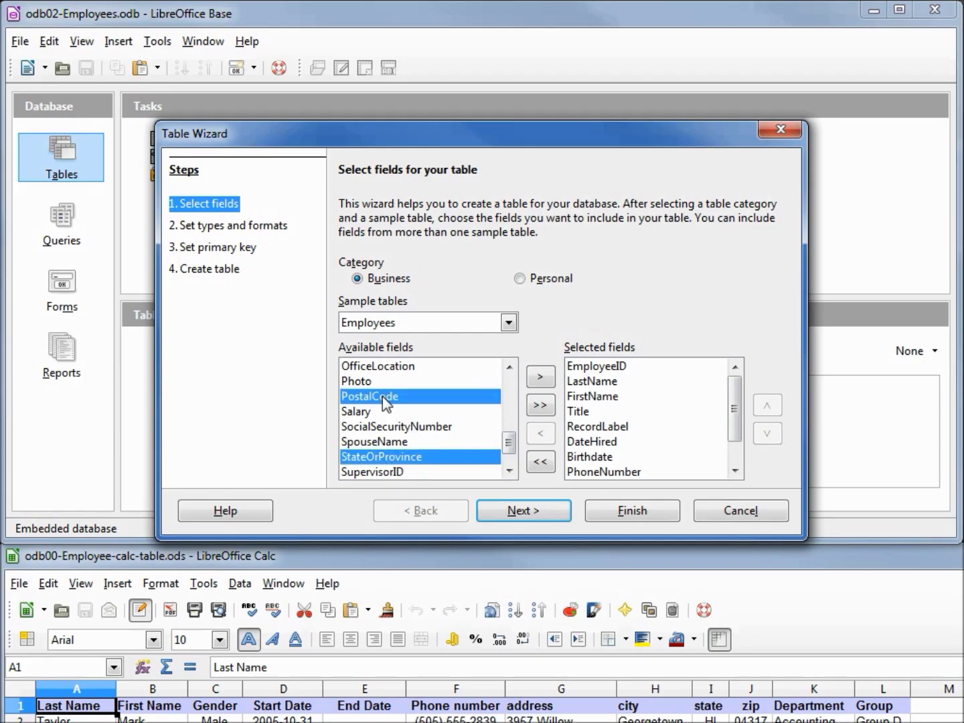
{"action": "left_click", "coordinate": [539, 378]}
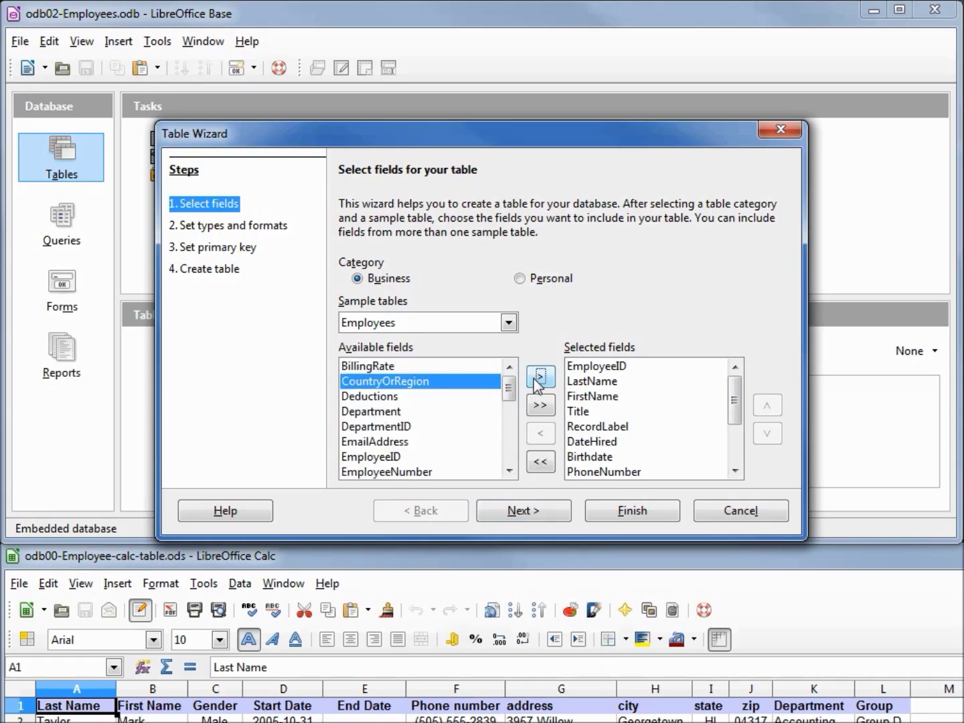
{"action": "left_click", "coordinate": [735, 455]}
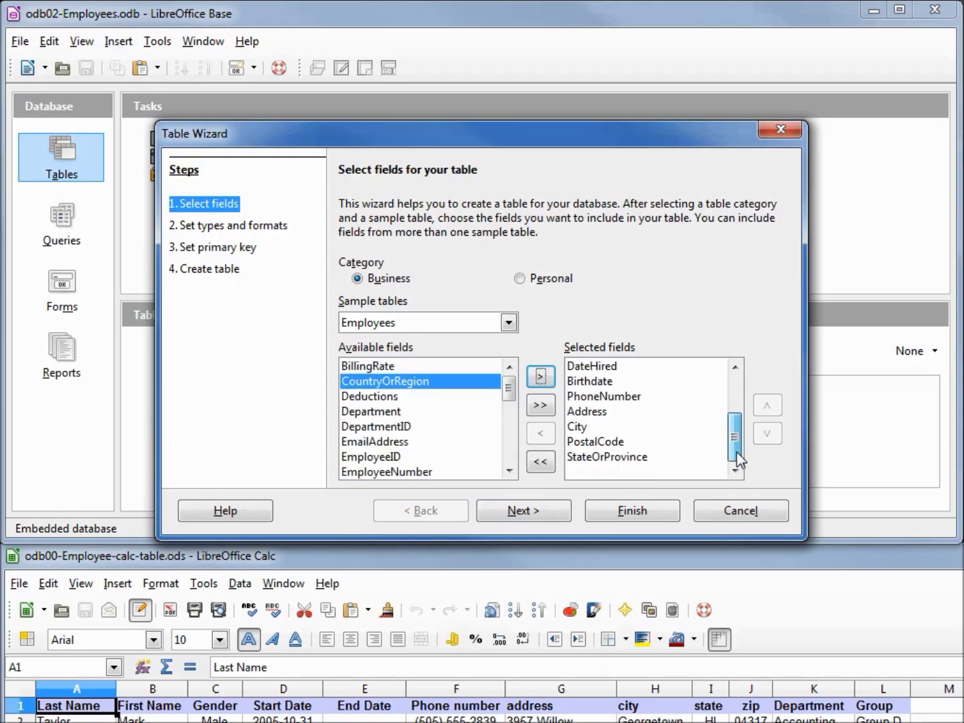
Remove PostalCode from the selected fields and add it back again
{"action": "left_click", "coordinate": [593, 445]}
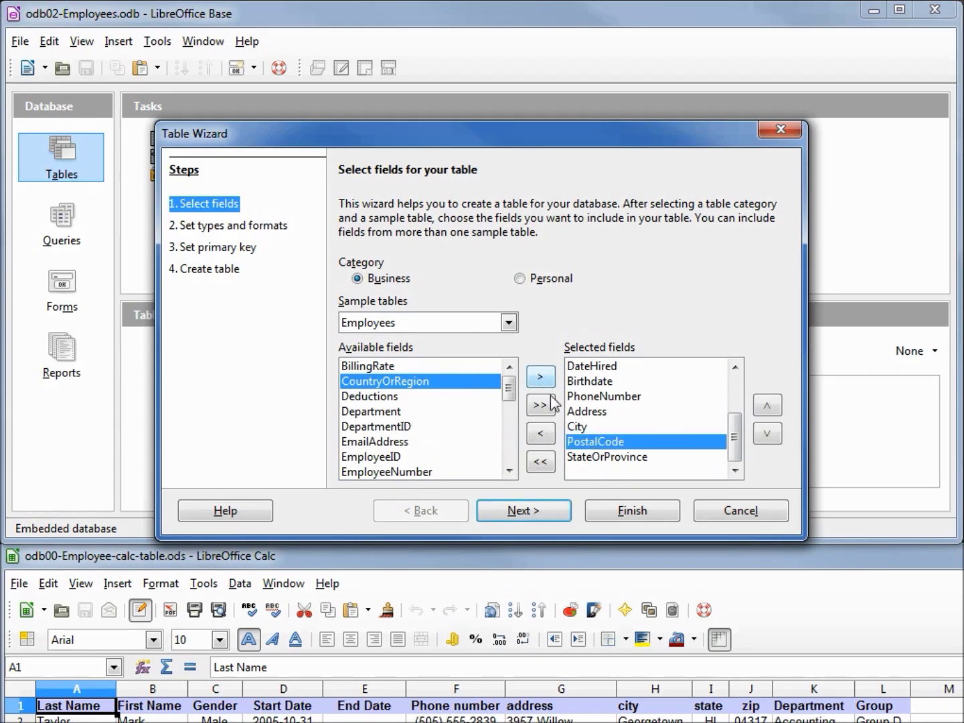
{"action": "left_click", "coordinate": [541, 437]}
{"action": "left_click_drag", "start_coordinate": [510, 388], "coordinate": [513, 434]}
{"action": "left_click", "coordinate": [385, 457]}
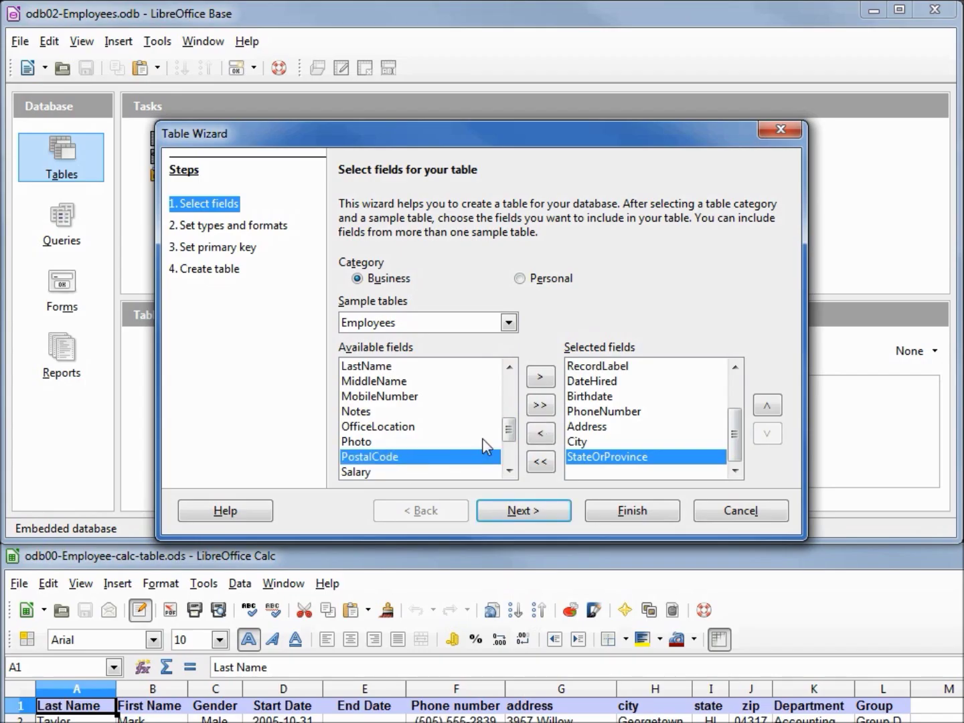
{"action": "left_click", "coordinate": [541, 377]}
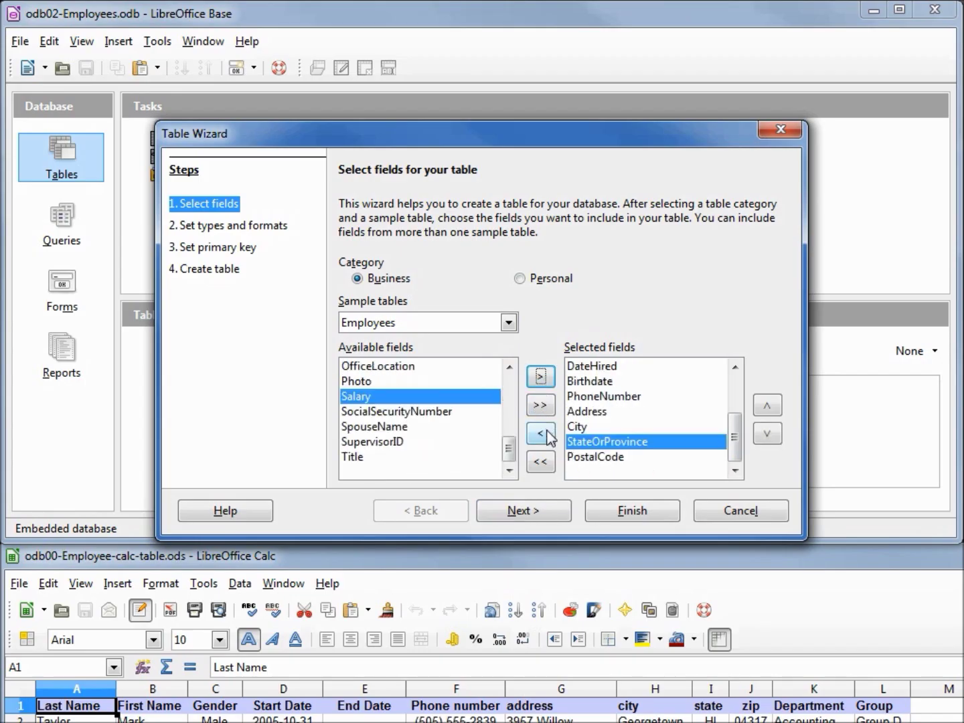
{"action": "left_click_drag", "start_coordinate": [511, 453], "coordinate": [509, 388]}
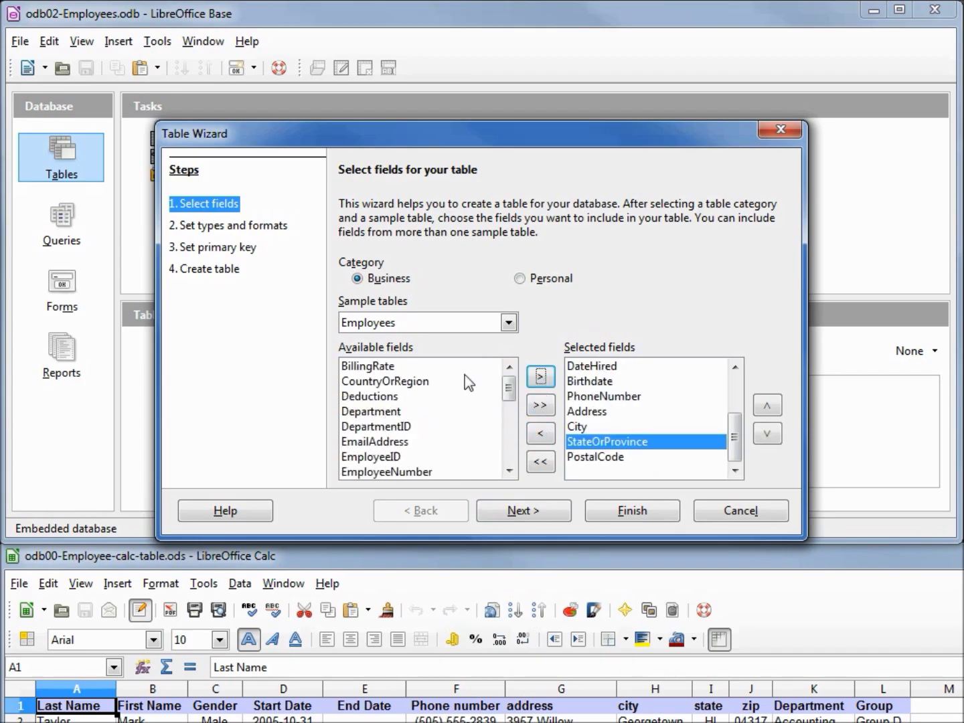
Add Department as the last field and proceed to Set types and formats
{"action": "left_click", "coordinate": [388, 413]}
{"action": "left_click", "coordinate": [541, 376]}
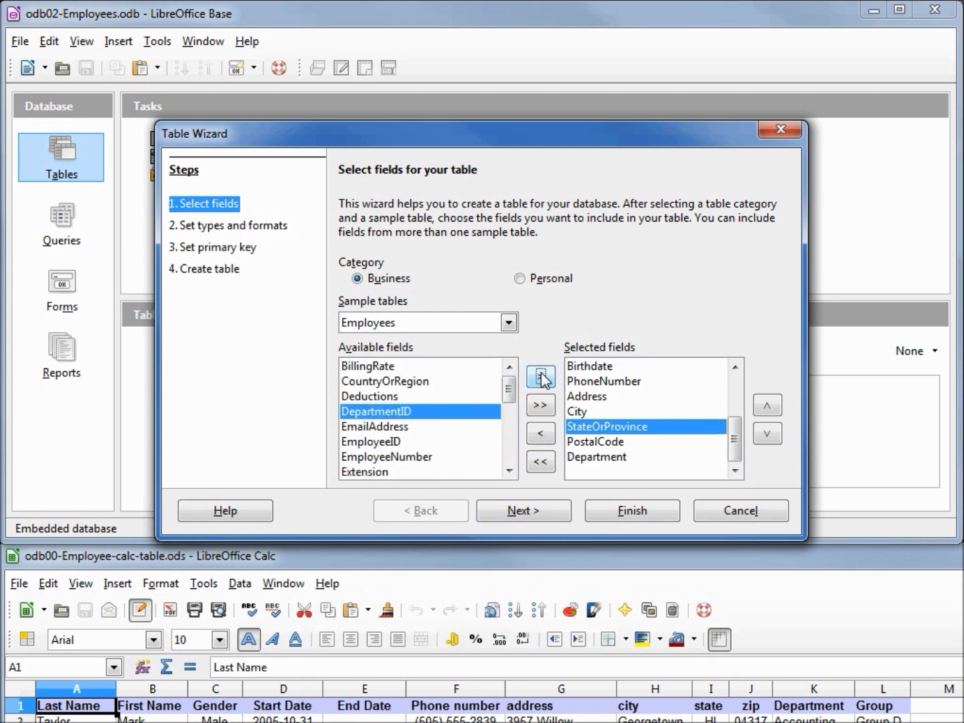
{"action": "mouse_move", "coordinate": [509, 382]}
{"action": "left_mouse_down"}
{"action": "mouse_move", "coordinate": [526, 477]}
{"action": "mouse_move", "coordinate": [512, 385]}
{"action": "mouse_move", "coordinate": [521, 378]}
{"action": "left_mouse_up"}
{"action": "left_click", "coordinate": [533, 510]}
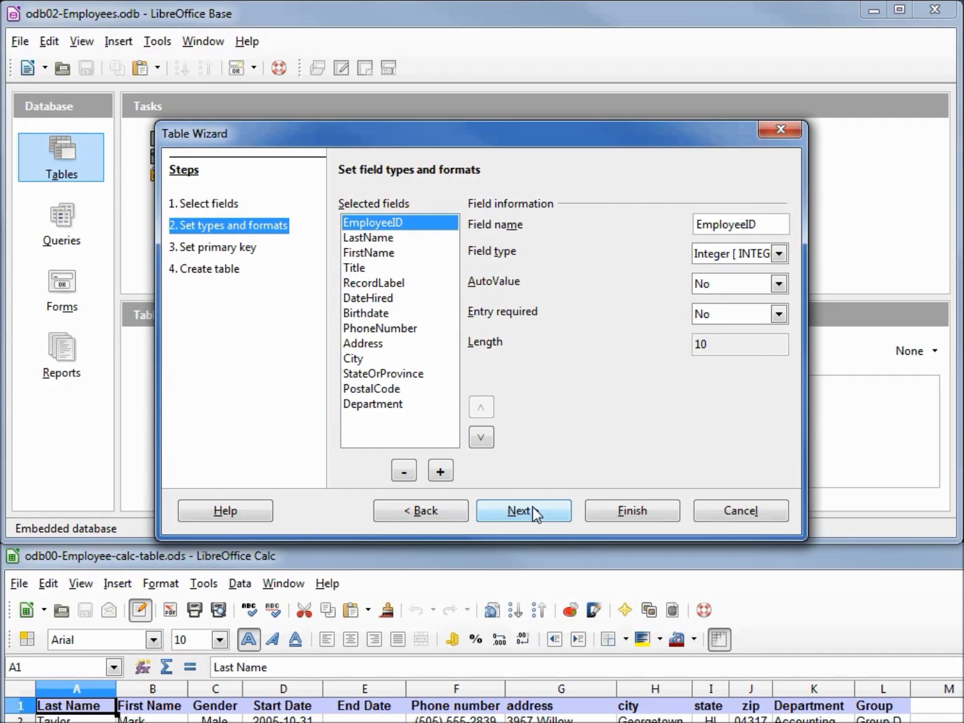
Rename EmployeeID to Employee-ID and set its AutoValue to Yes
{"action": "left_click", "coordinate": [747, 224]}
{"action": "type", "text": "-"}
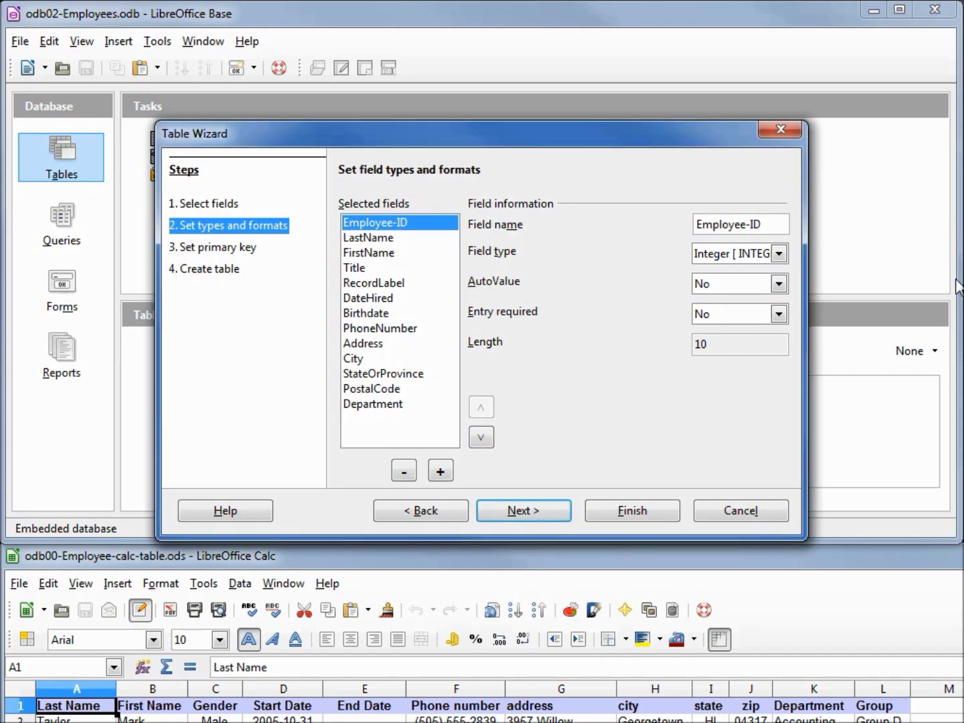
{"action": "left_click", "coordinate": [779, 284]}
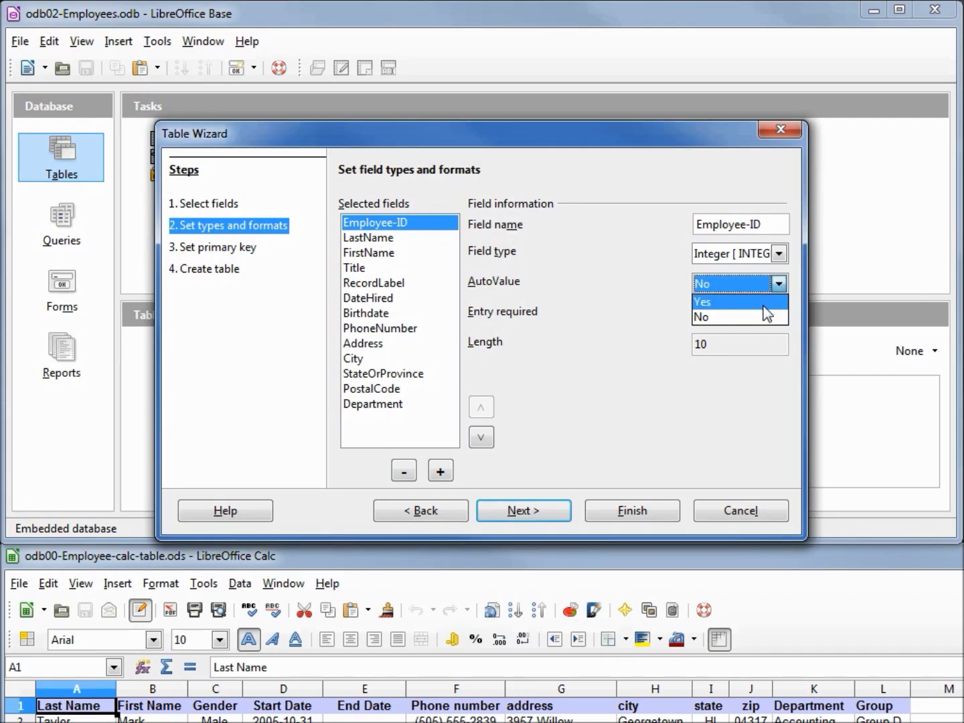
{"action": "left_click", "coordinate": [740, 302]}
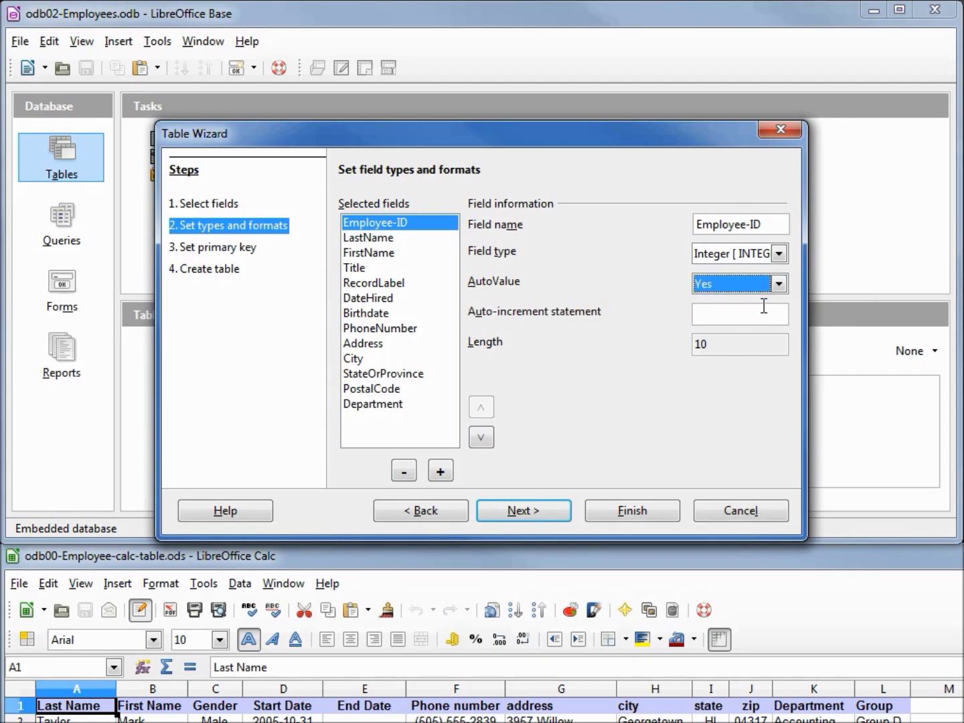
Rename LastName to Last Name and set Entry required to Yes for FirstName and Last Name
{"action": "left_click", "coordinate": [390, 238]}
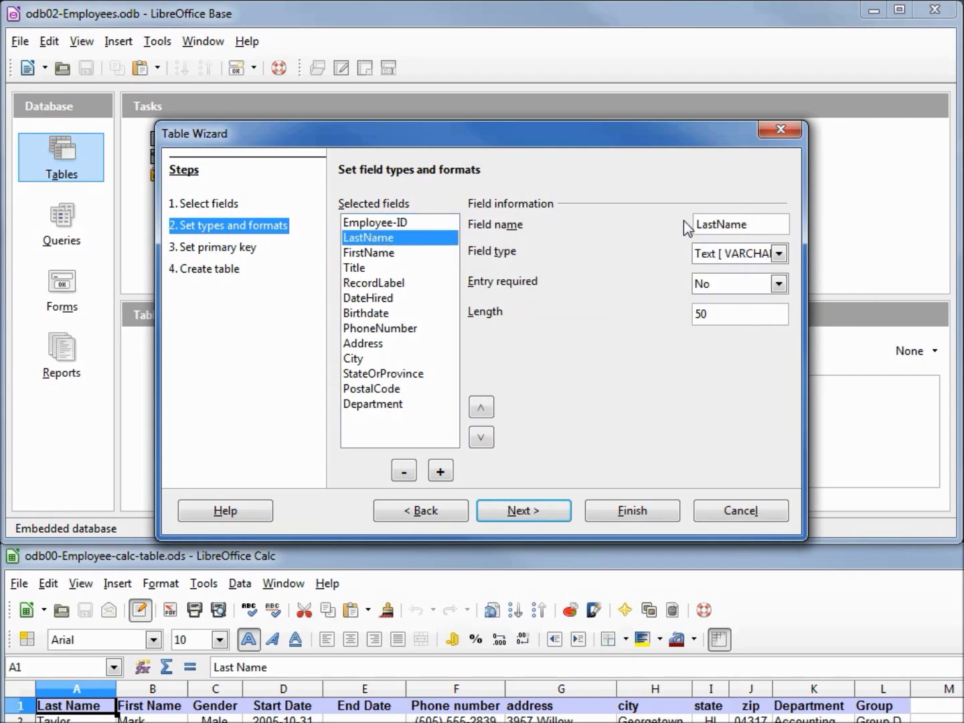
{"action": "left_click", "coordinate": [719, 224]}
{"action": "left_click", "coordinate": [387, 255]}
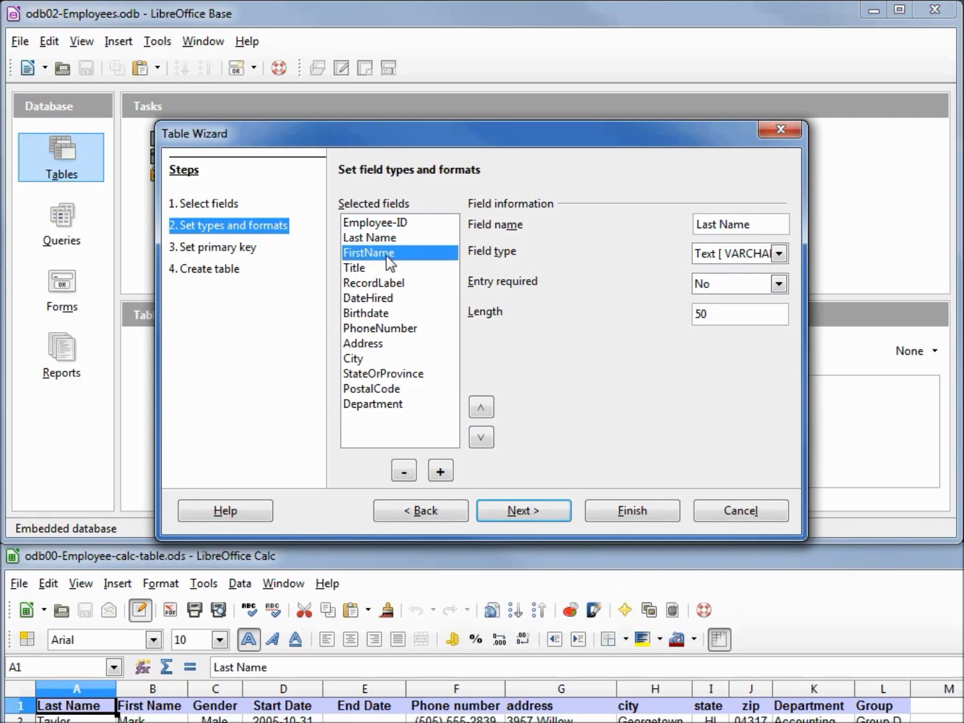
{"action": "left_click", "coordinate": [714, 225]}
{"action": "left_click", "coordinate": [778, 284]}
{"action": "left_click", "coordinate": [767, 299]}
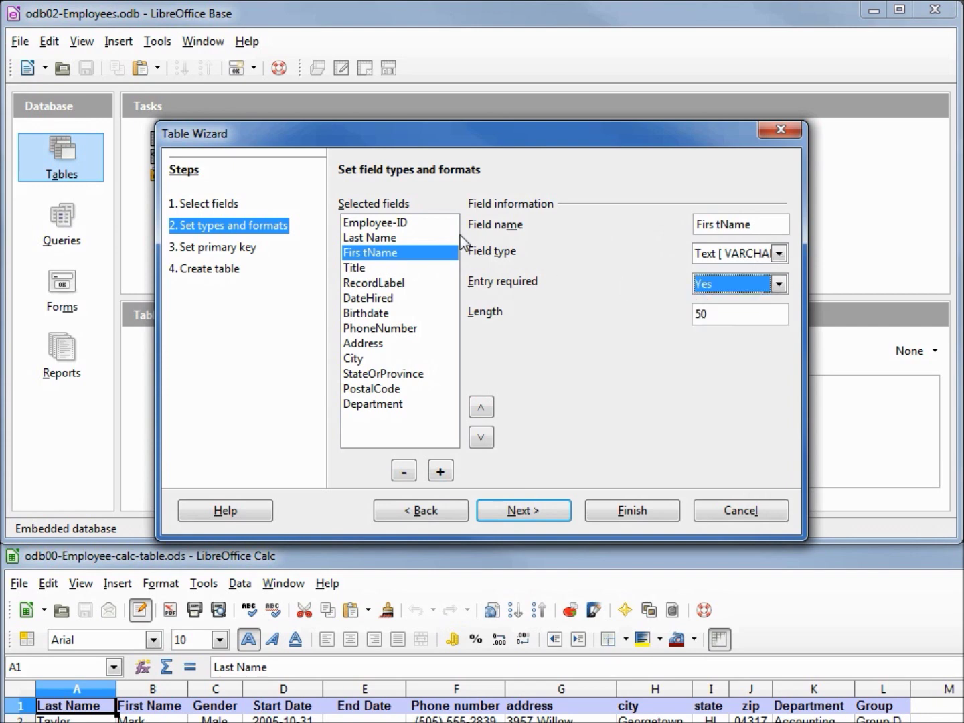
{"action": "left_click", "coordinate": [389, 240]}
{"action": "left_click", "coordinate": [781, 285]}
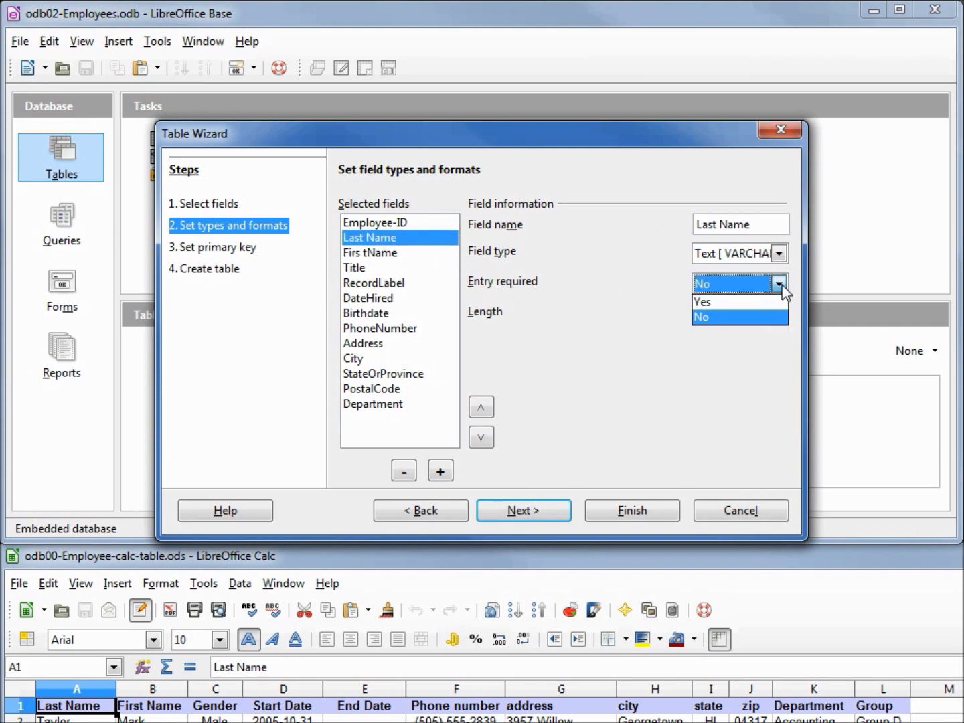
{"action": "key", "text": "Up"}
{"action": "key", "text": "Return"}
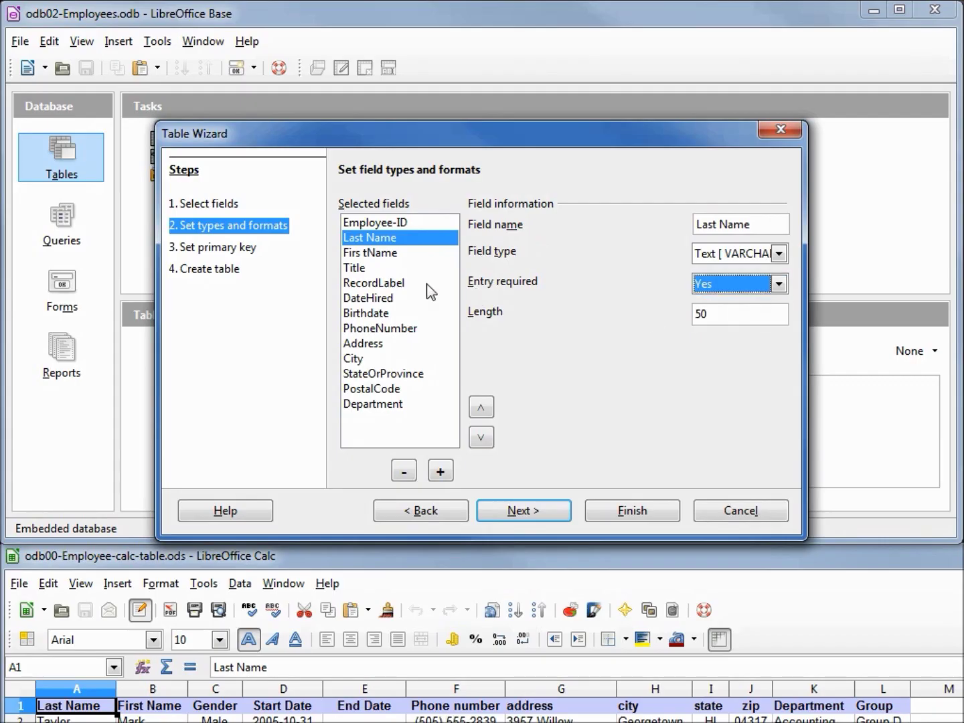
{"action": "left_click", "coordinate": [355, 268]}
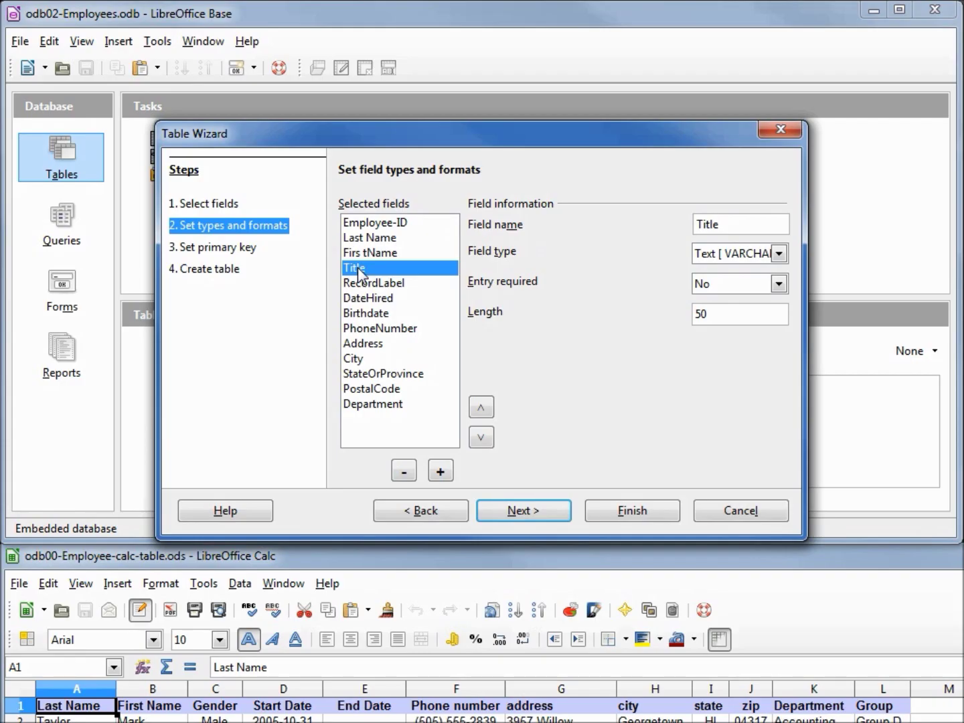
Remove Title and change RecordLabel to Gender, Text (fix) [CHAR], length 6
{"action": "left_click", "coordinate": [403, 472]}
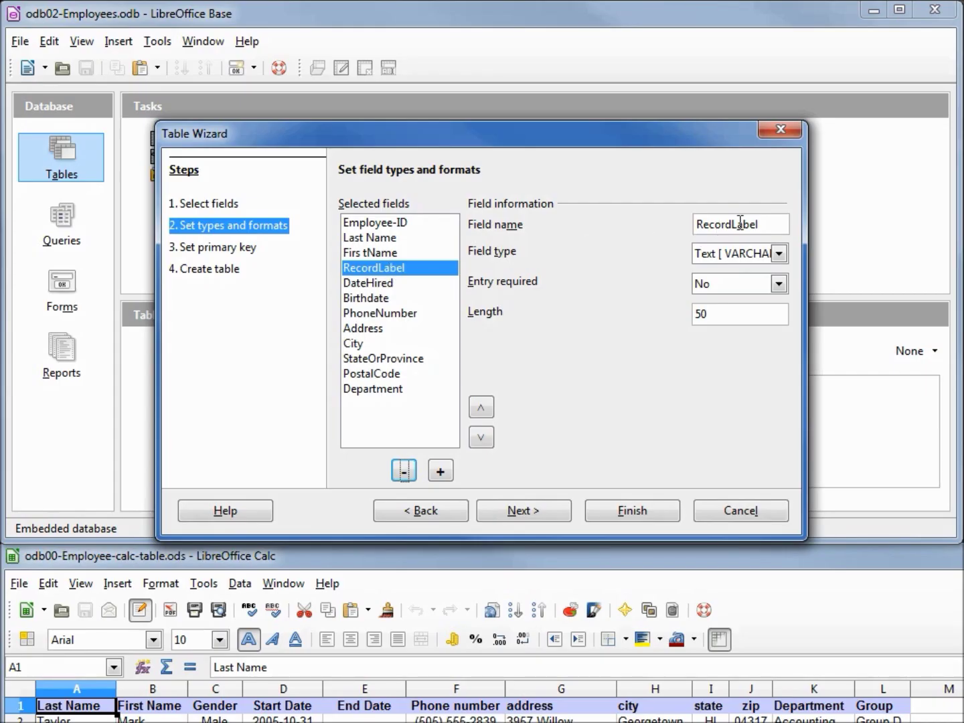
{"action": "left_click_drag", "start_coordinate": [767, 223], "coordinate": [682, 224]}
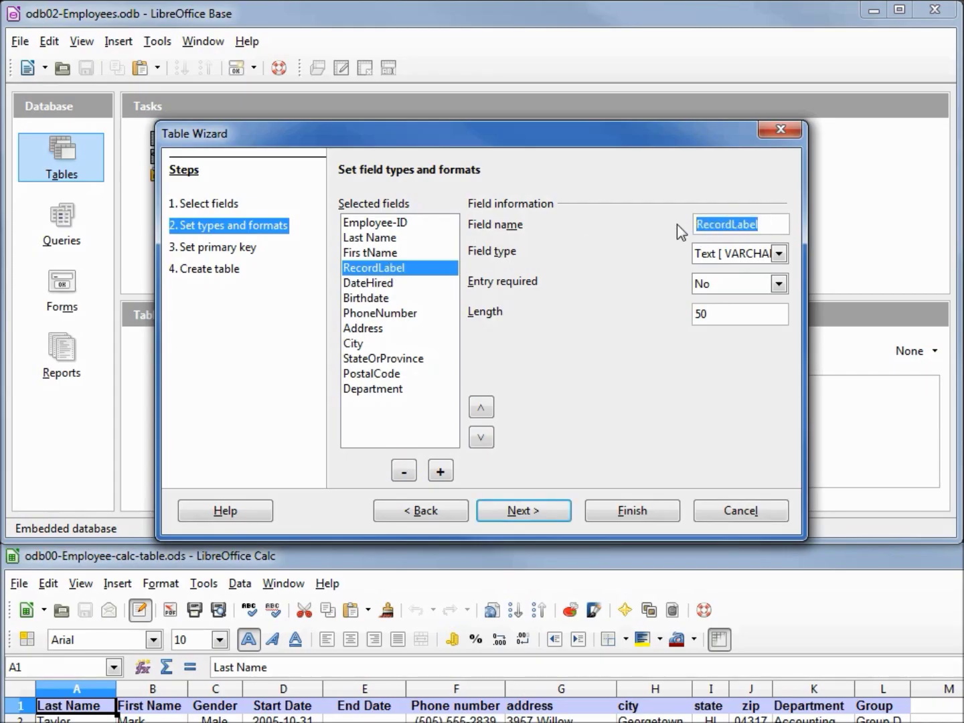
{"action": "type", "text": "Gender"}
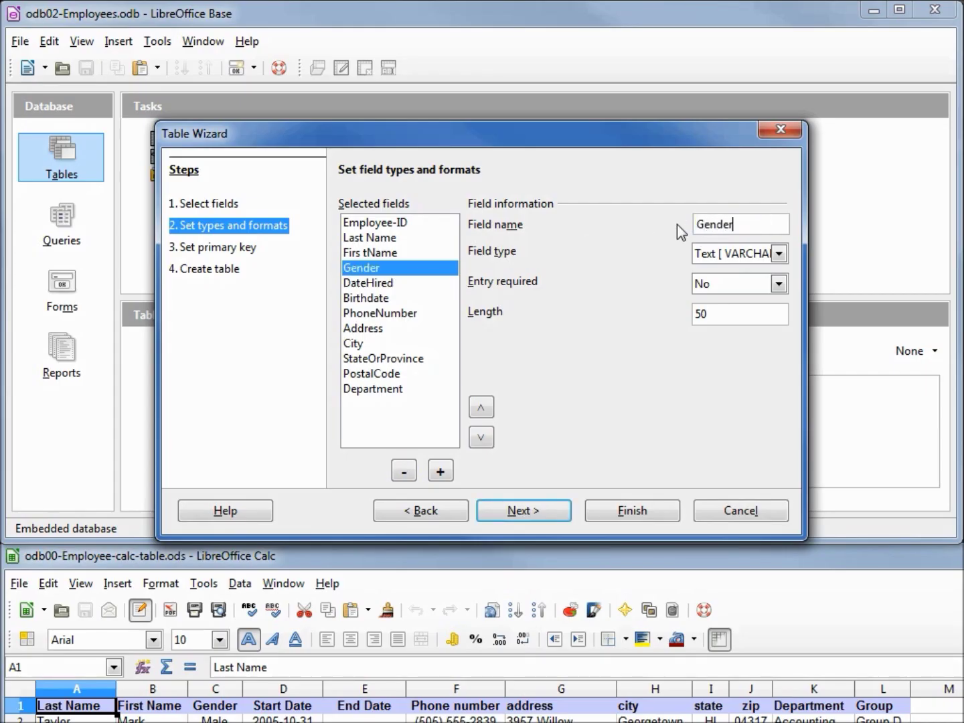
{"action": "left_click", "coordinate": [780, 254]}
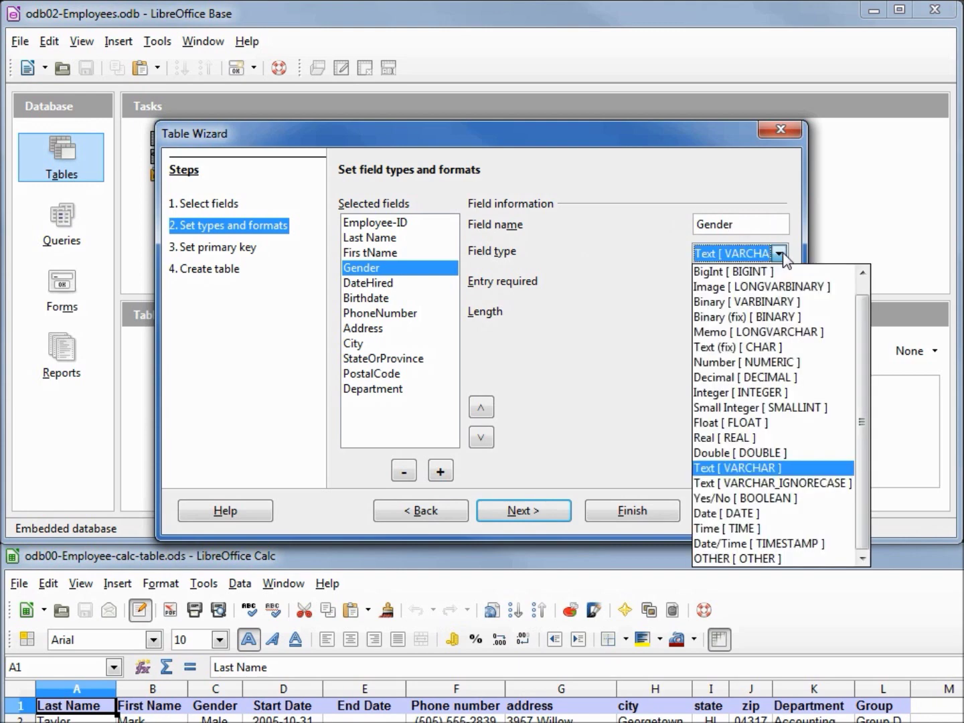
{"action": "left_click", "coordinate": [777, 346]}
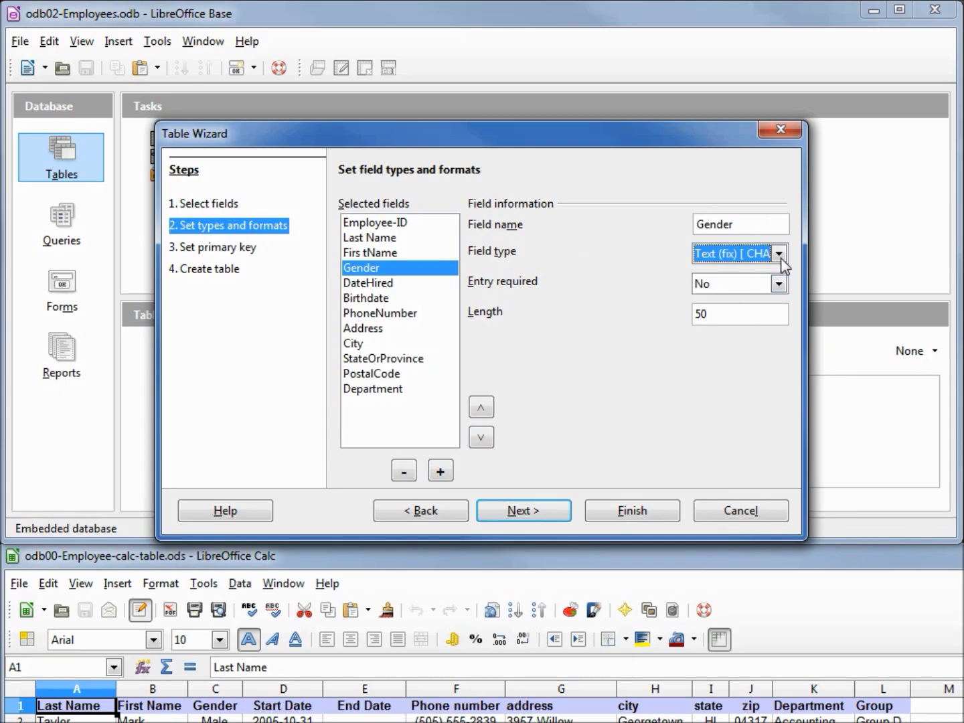
{"action": "double_click", "coordinate": [726, 320]}
{"action": "type", "text": "6"}
{"action": "key", "text": "Tab"}
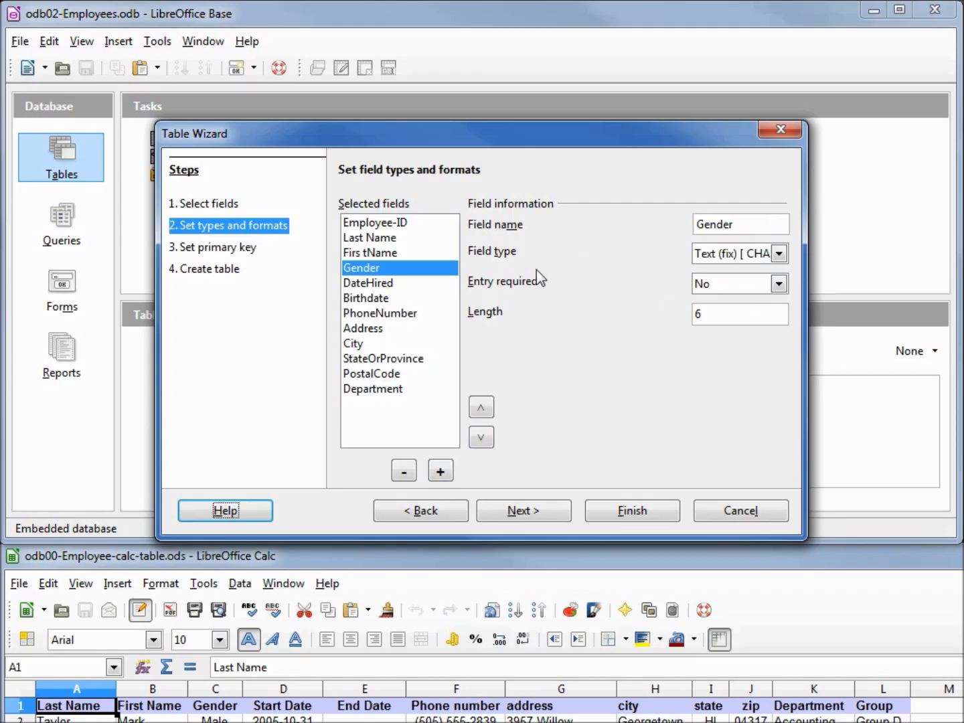
Rename DateHired to Start Date and Birthdate to End Date
{"action": "left_click", "coordinate": [385, 283]}
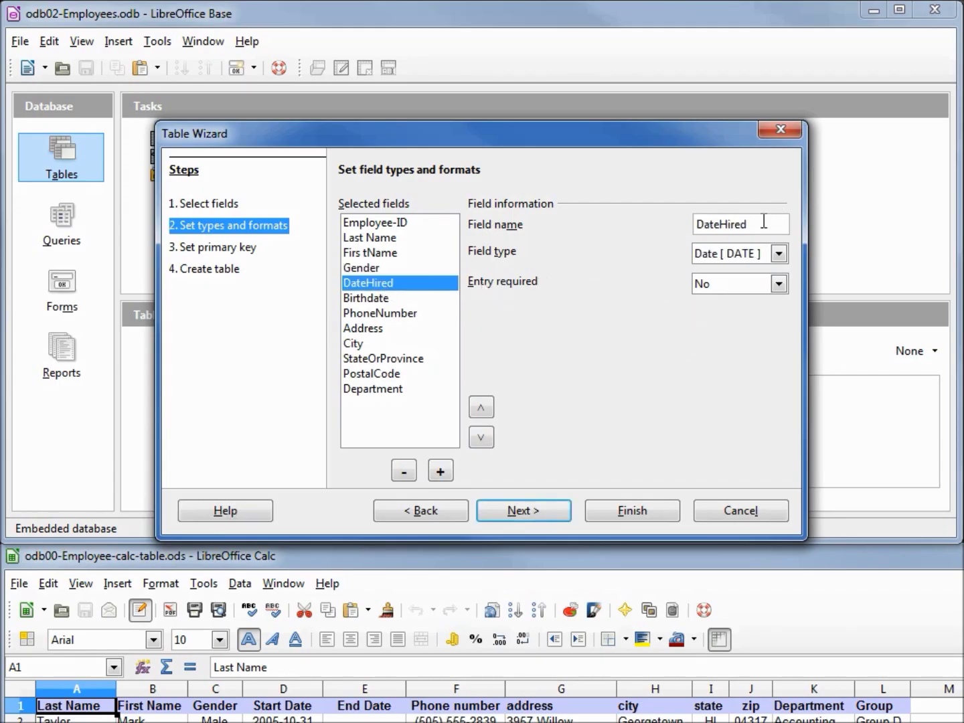
{"action": "left_click_drag", "start_coordinate": [747, 223], "coordinate": [679, 228]}
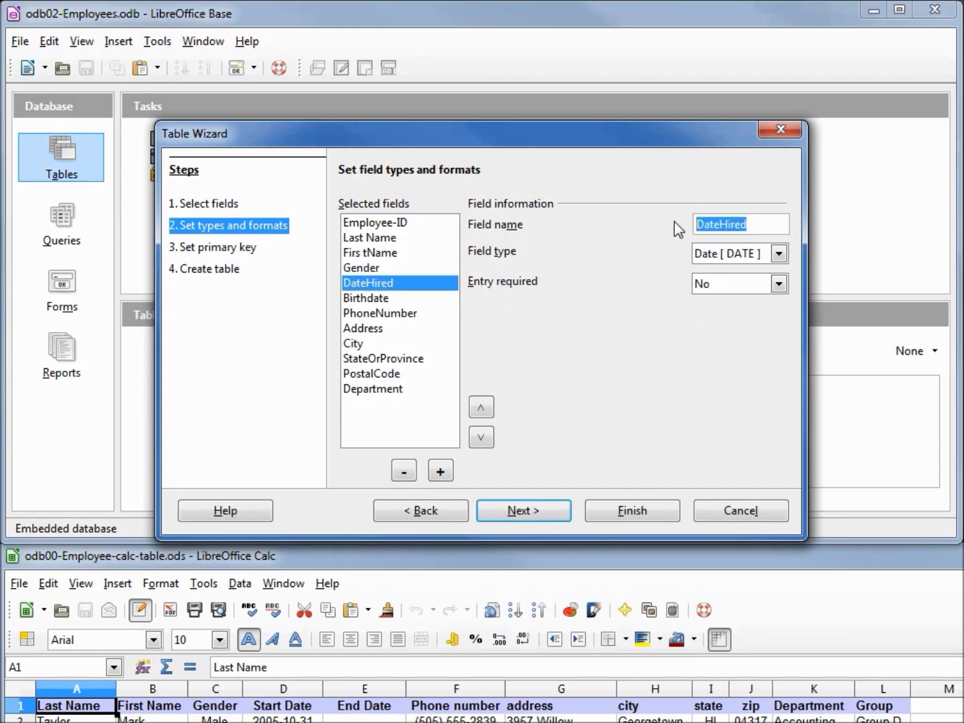
{"action": "type", "text": "Start Date"}
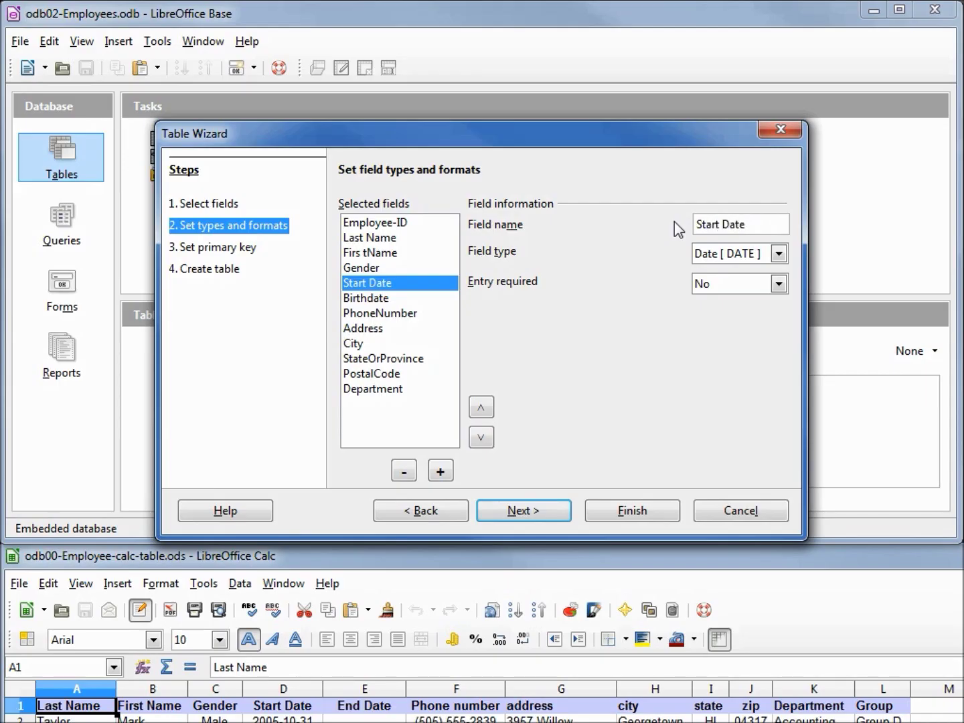
{"action": "left_click", "coordinate": [352, 298]}
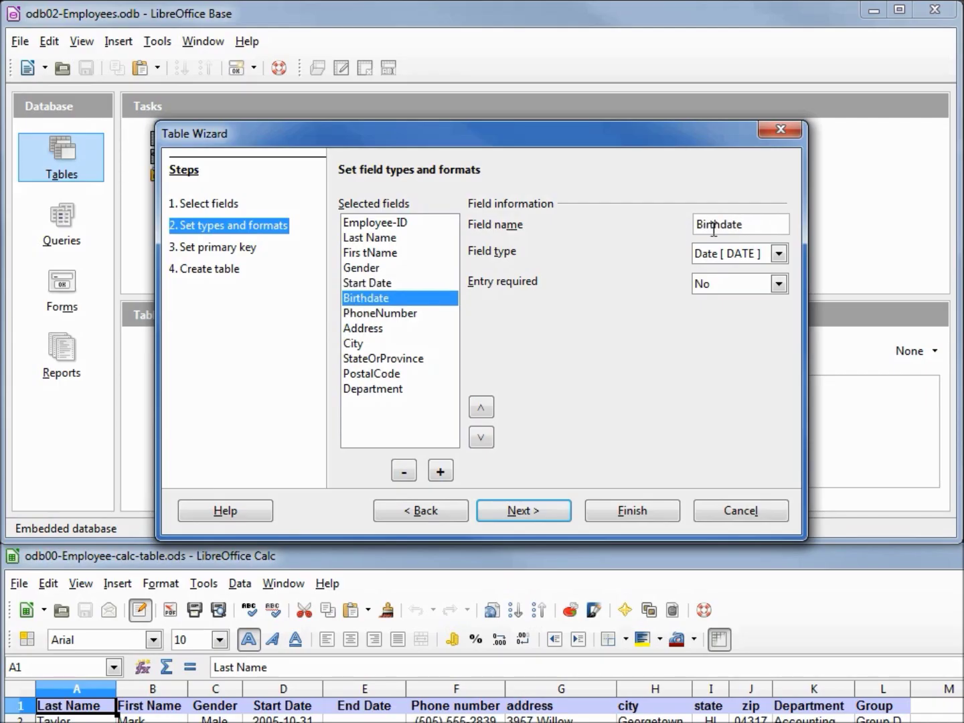
{"action": "left_click_drag", "start_coordinate": [768, 227], "coordinate": [654, 213]}
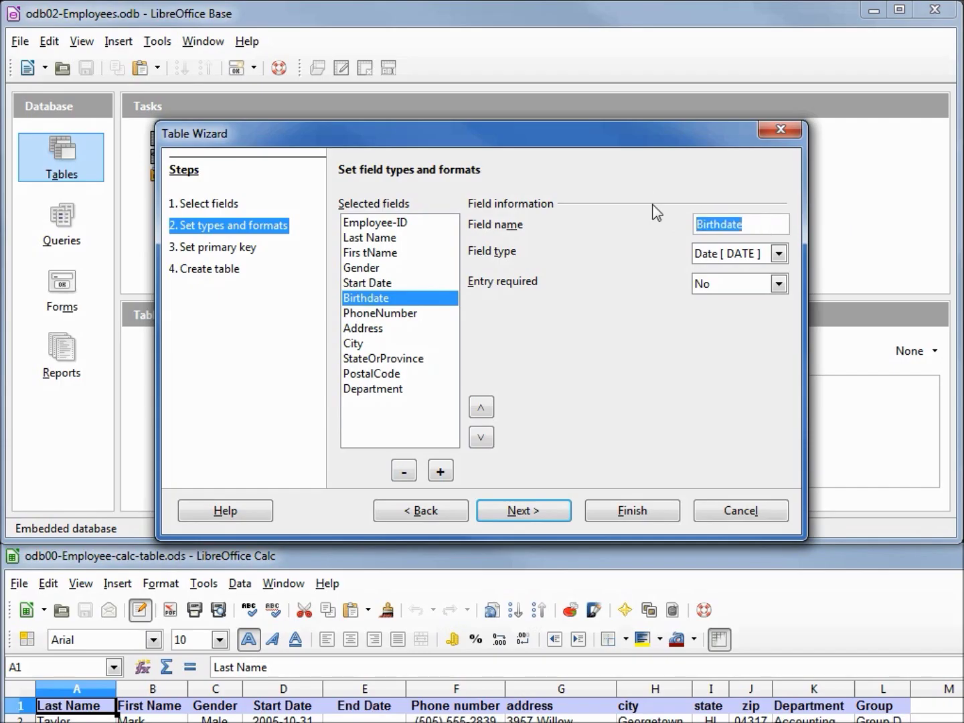
{"action": "type", "text": "End "}
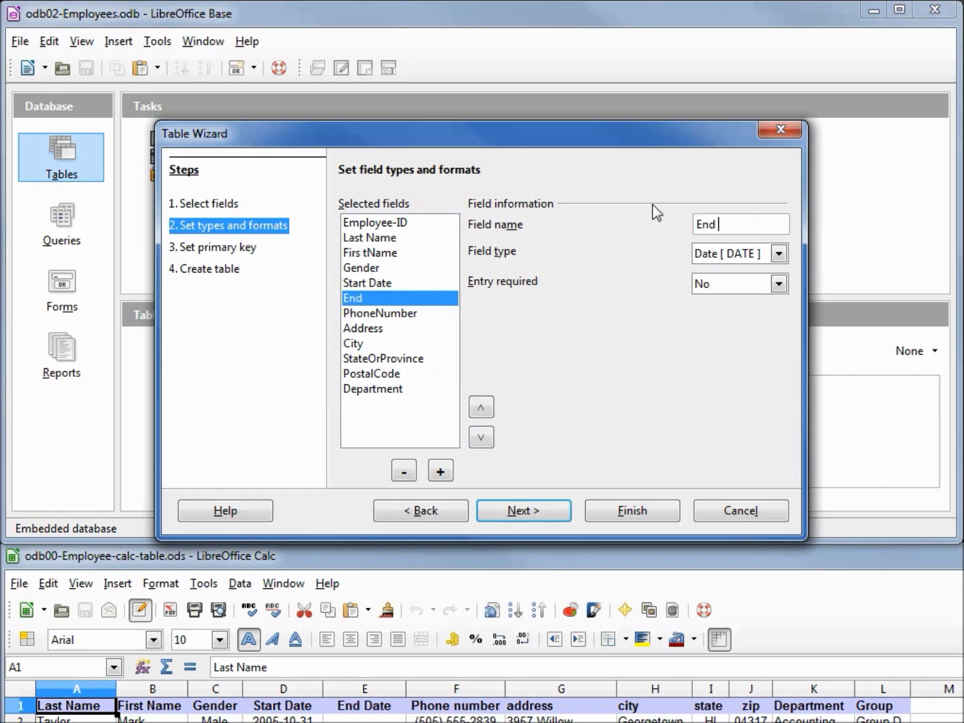
{"action": "type", "text": "Date"}
Make PhoneNumber a Text (fix) [CHAR] field with length 14
{"action": "left_click", "coordinate": [396, 313]}
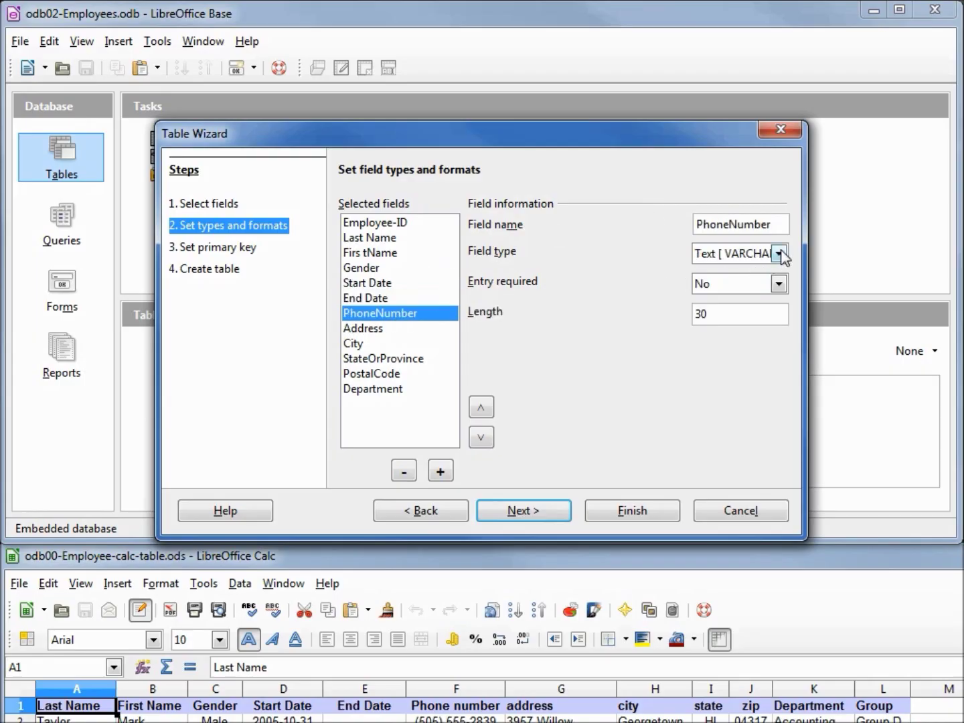
{"action": "left_click", "coordinate": [780, 254]}
{"action": "left_click", "coordinate": [787, 348]}
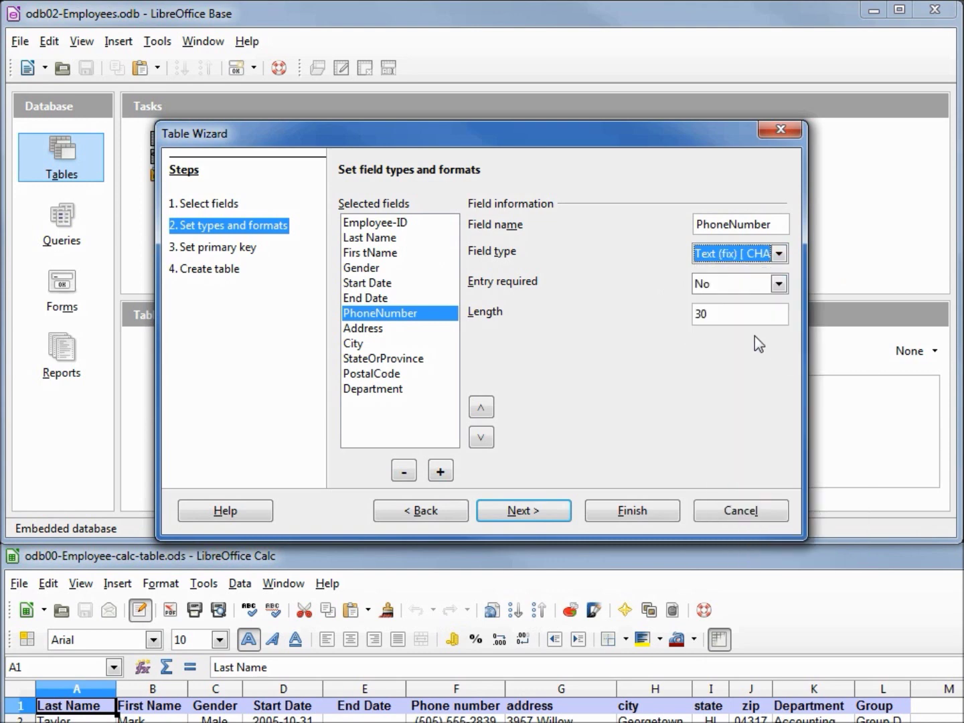
{"action": "key", "text": "Tab"}
{"action": "key", "text": "Tab"}
{"action": "type", "text": "14"}
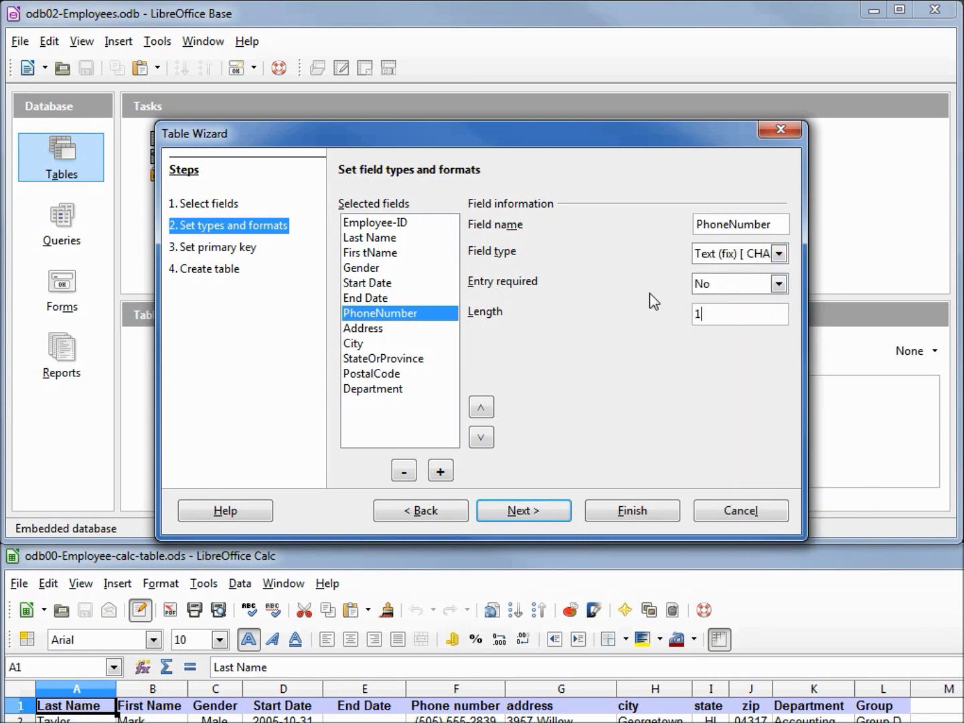
{"action": "left_click", "coordinate": [364, 329]}
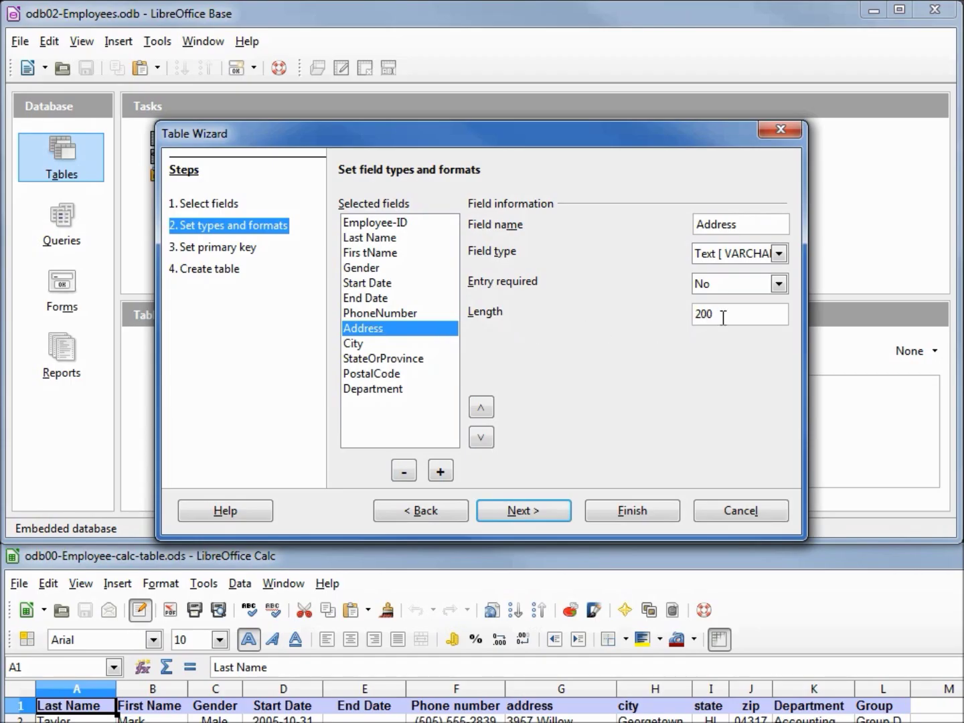
Rename the StateOrProvince field to State and the PostalCode field to Zip
{"action": "left_click", "coordinate": [356, 345]}
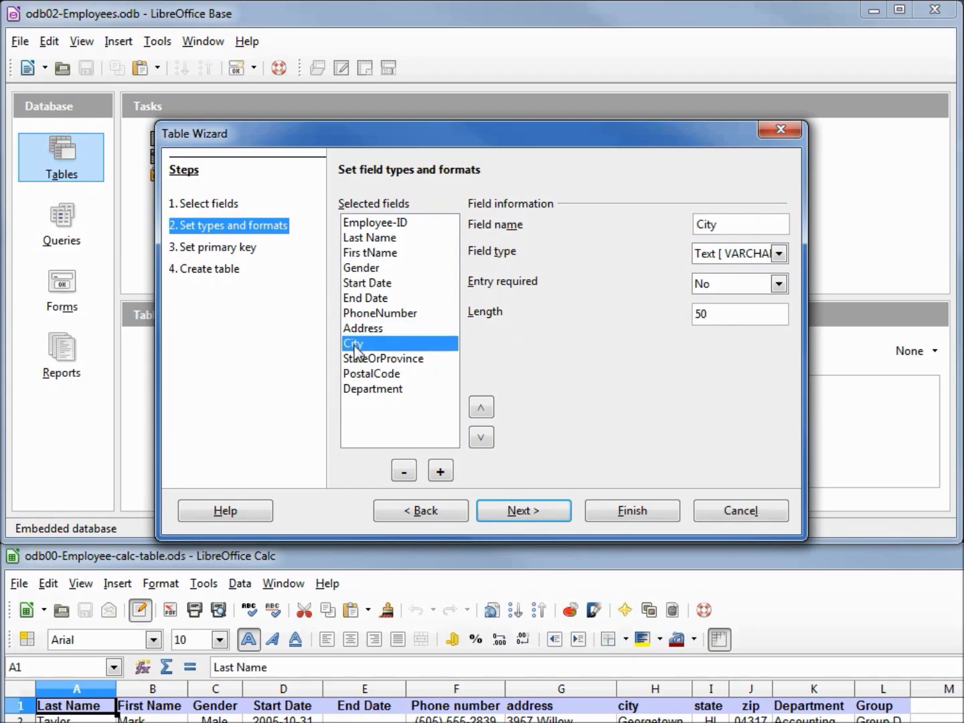
{"action": "left_click", "coordinate": [379, 361]}
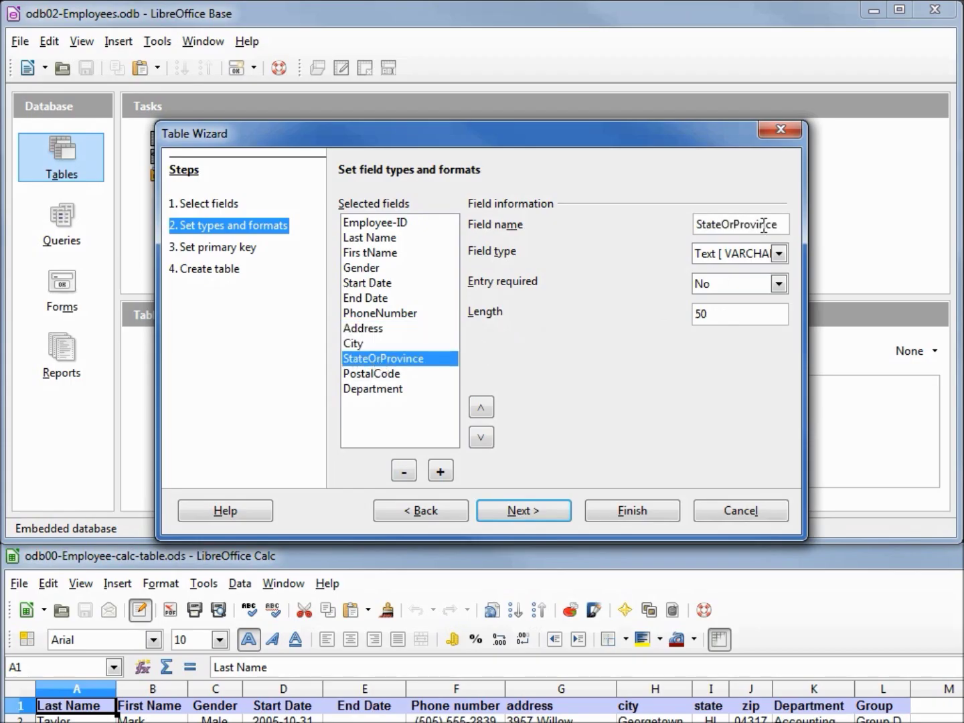
{"action": "key", "text": "BackSpace"}
{"action": "key", "text": "BackSpace"}
{"action": "key", "text": "BackSpace"}
{"action": "key", "text": "BackSpace"}
{"action": "key", "text": "BackSpace"}
{"action": "key", "text": "BackSpace"}
{"action": "key", "text": "BackSpace"}
{"action": "key", "text": "BackSpace"}
{"action": "key", "text": "BackSpace"}
{"action": "key", "text": "BackSpace"}
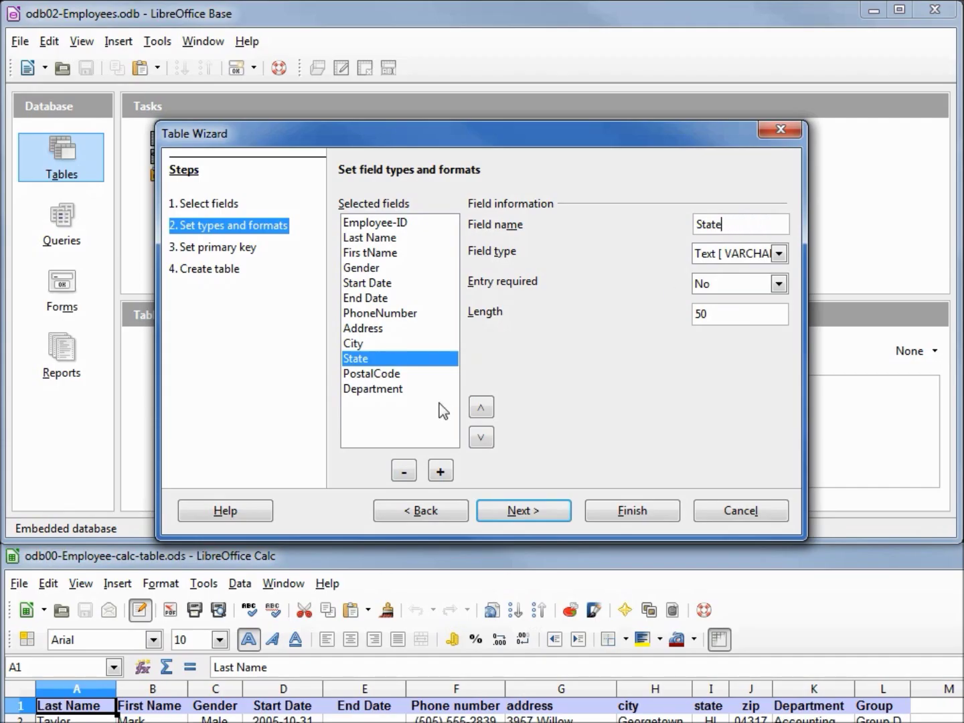
{"action": "left_click", "coordinate": [396, 375]}
{"action": "left_click_drag", "start_coordinate": [769, 224], "coordinate": [673, 213]}
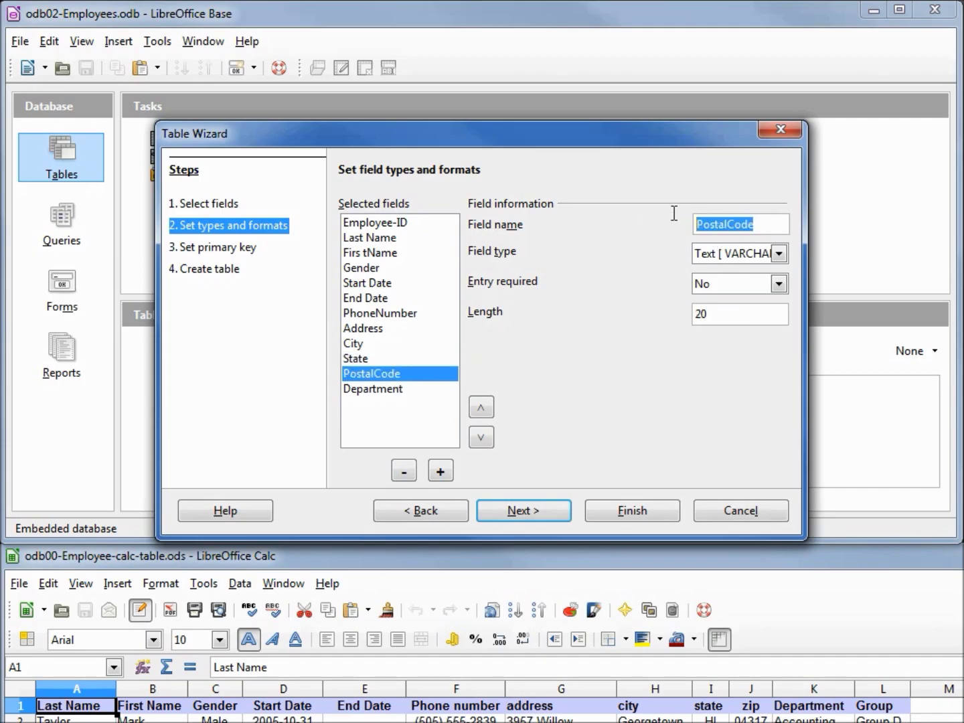
{"action": "type", "text": "Zip"}
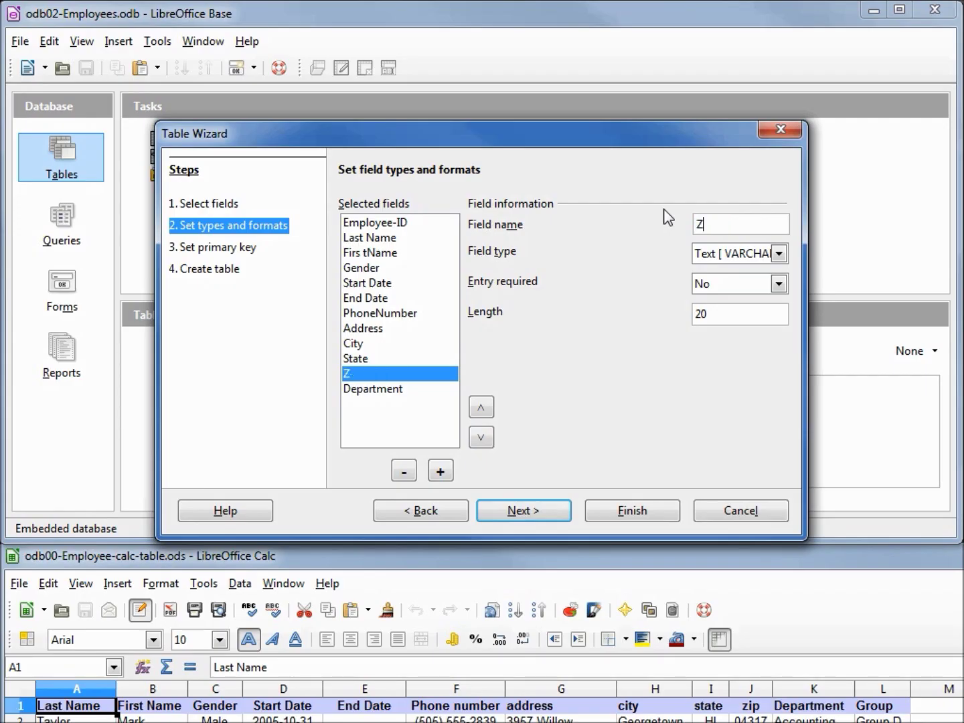
{"action": "left_click", "coordinate": [349, 394]}
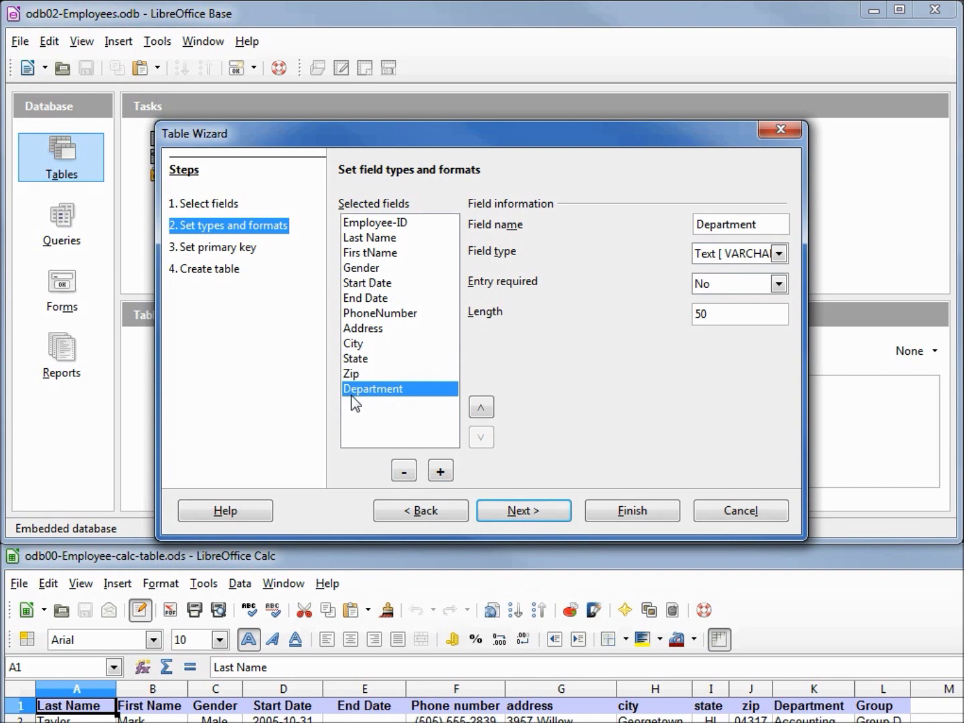
Add a new field named Group to the table's field list
{"action": "left_click", "coordinate": [440, 472]}
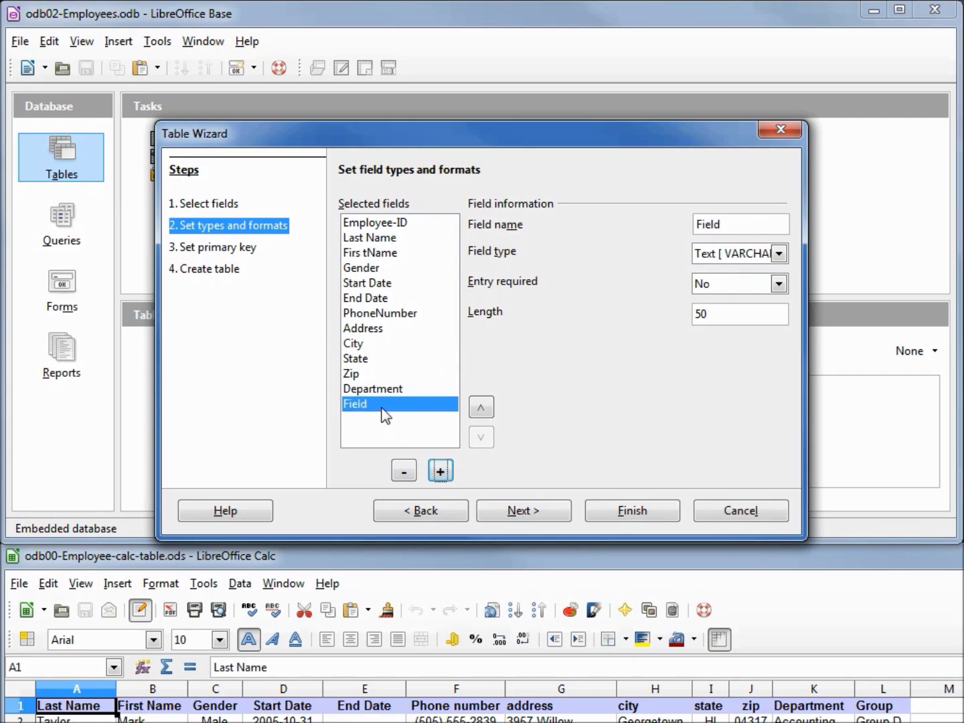
{"action": "left_click_drag", "start_coordinate": [744, 223], "coordinate": [681, 214]}
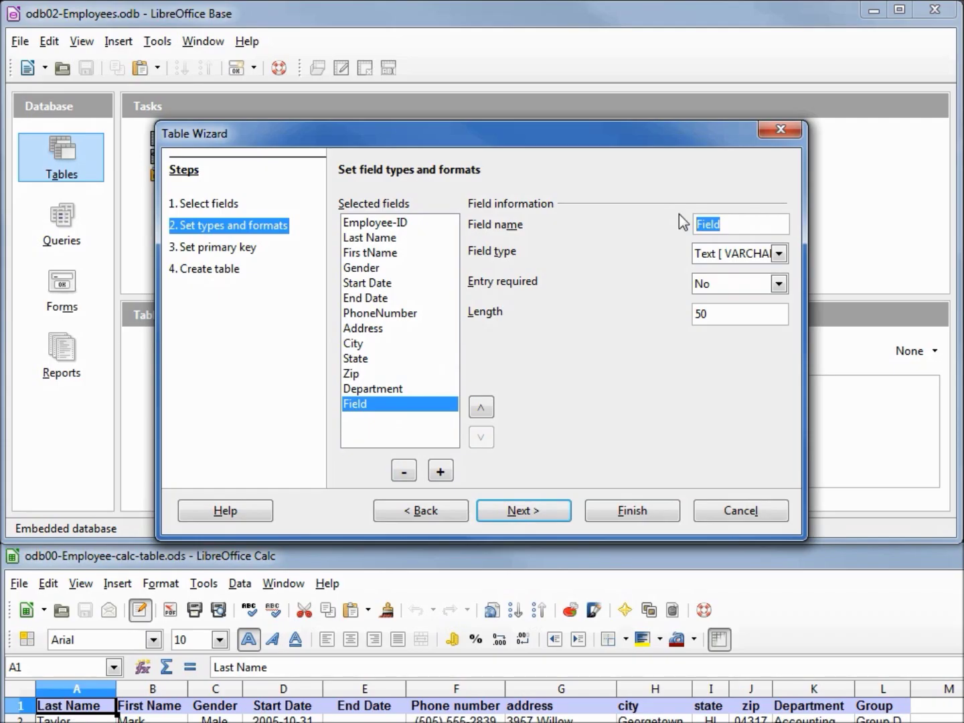
{"action": "type", "text": "Group"}
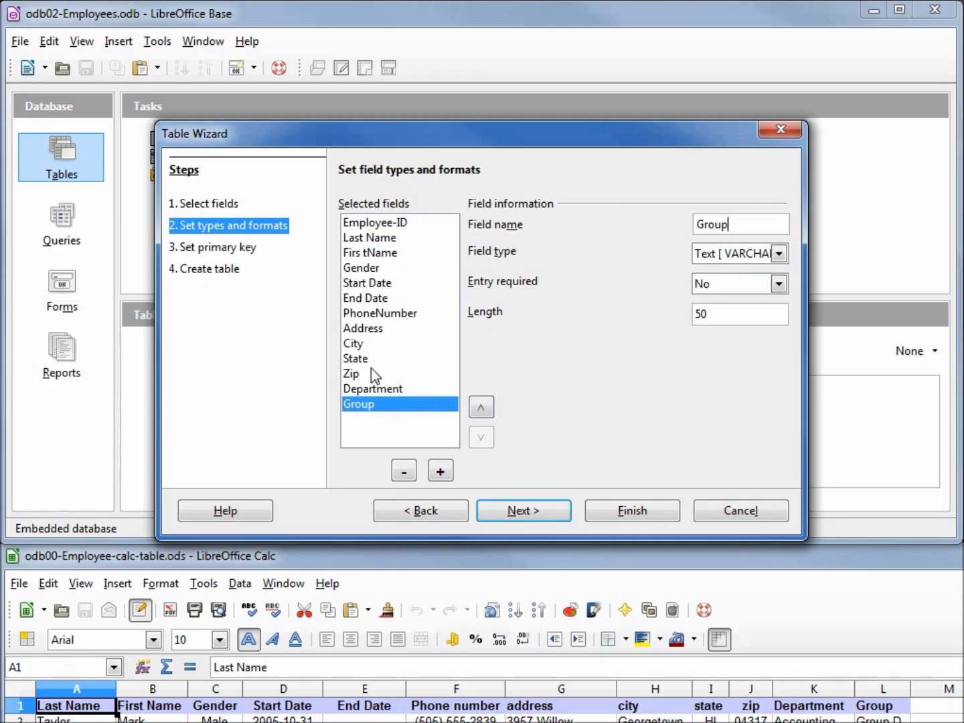
Move Group up and back down to stay last, then continue to the primary key step
{"action": "left_click", "coordinate": [486, 404]}
{"action": "left_click", "coordinate": [486, 404]}
{"action": "left_click", "coordinate": [486, 406]}
{"action": "left_click", "coordinate": [486, 406]}
{"action": "left_click", "coordinate": [485, 405]}
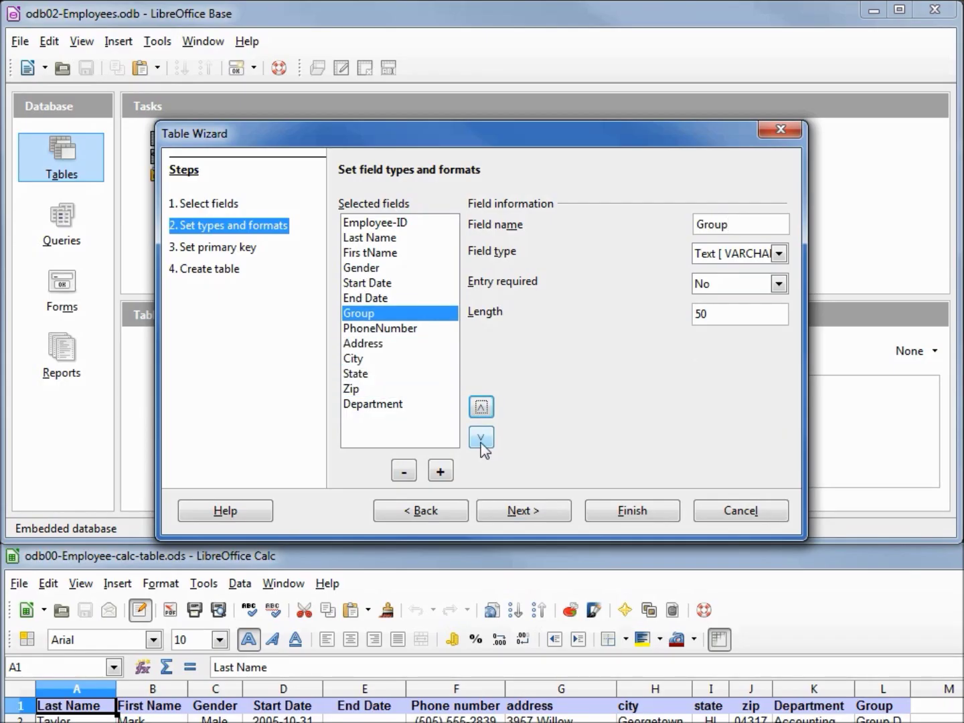
{"action": "left_click", "coordinate": [481, 438]}
{"action": "left_click", "coordinate": [480, 437]}
{"action": "left_click", "coordinate": [480, 438]}
{"action": "left_click", "coordinate": [480, 438]}
{"action": "left_click", "coordinate": [480, 437]}
{"action": "left_click", "coordinate": [481, 437]}
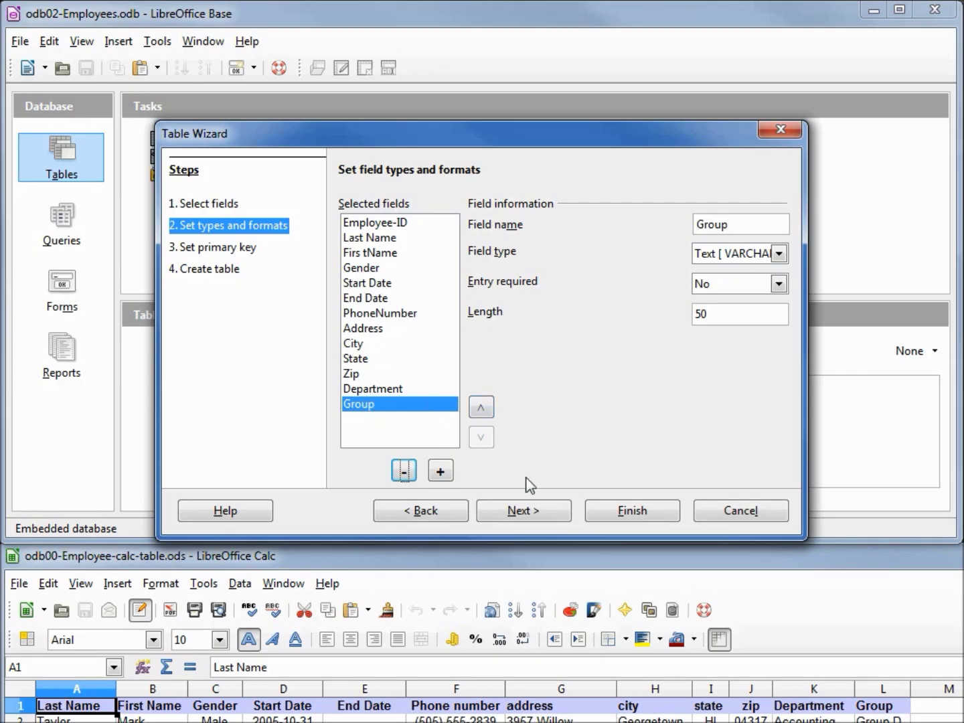
{"action": "left_click", "coordinate": [533, 513]}
{"action": "left_click_drag", "start_coordinate": [850, 540], "coordinate": [850, 720]}
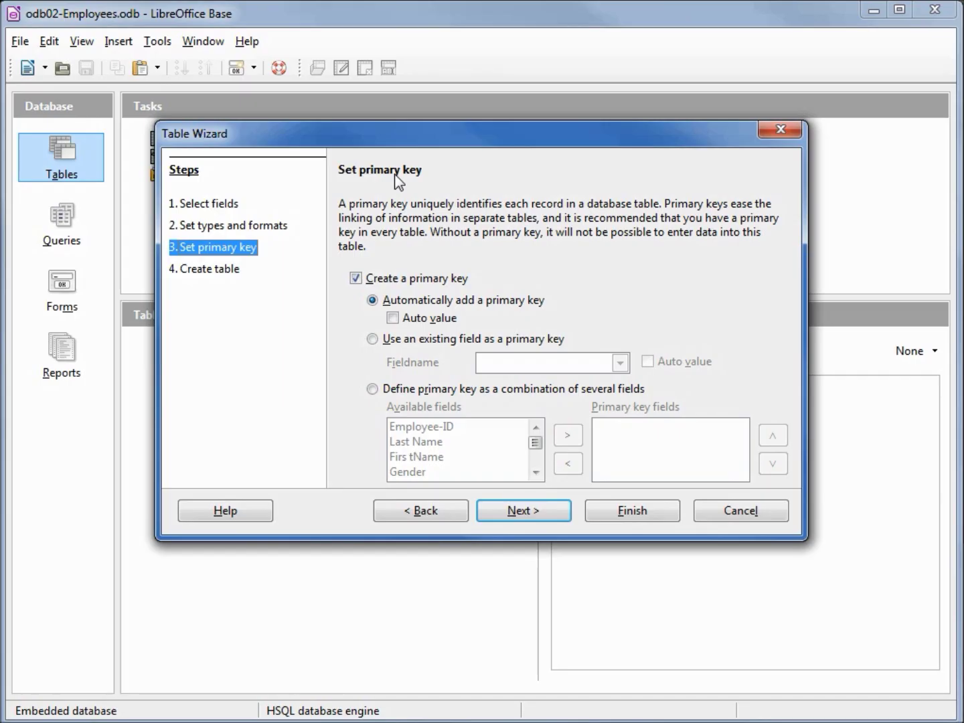
Use the existing Employee-ID field as an auto-value primary key and proceed to Create table
{"action": "left_click", "coordinate": [373, 340]}
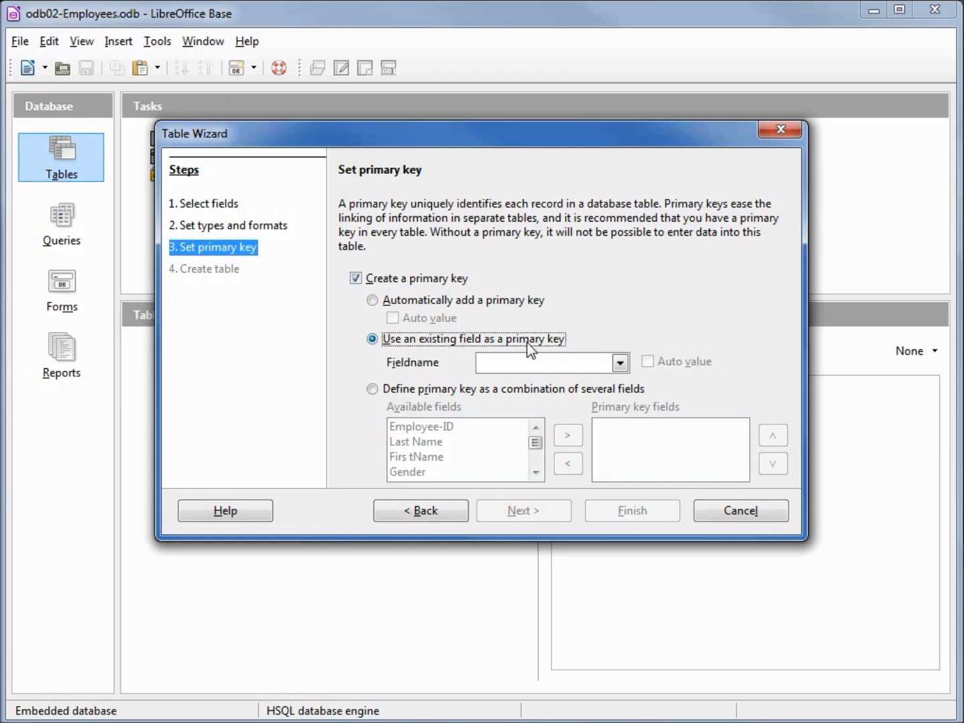
{"action": "left_click", "coordinate": [620, 363]}
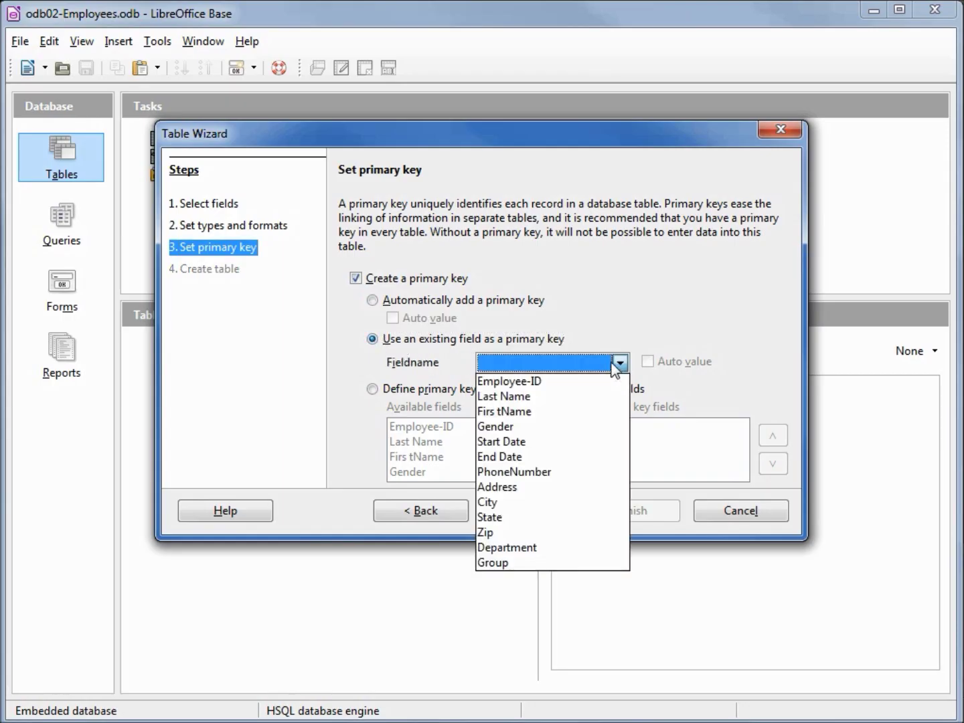
{"action": "left_click", "coordinate": [582, 387]}
{"action": "left_click", "coordinate": [669, 367]}
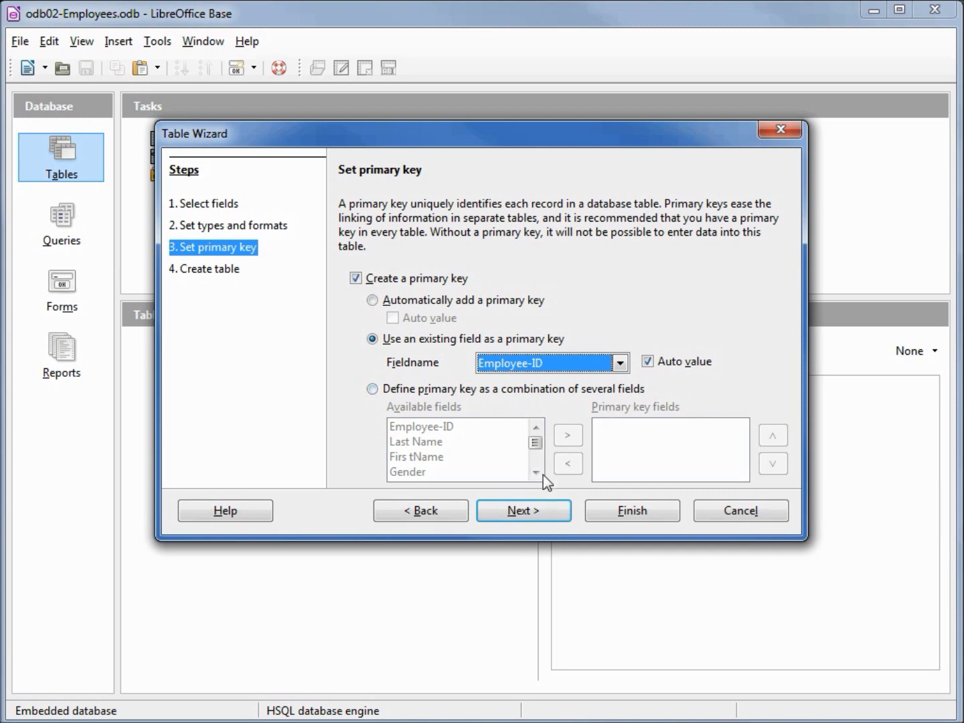
{"action": "left_click", "coordinate": [524, 510]}
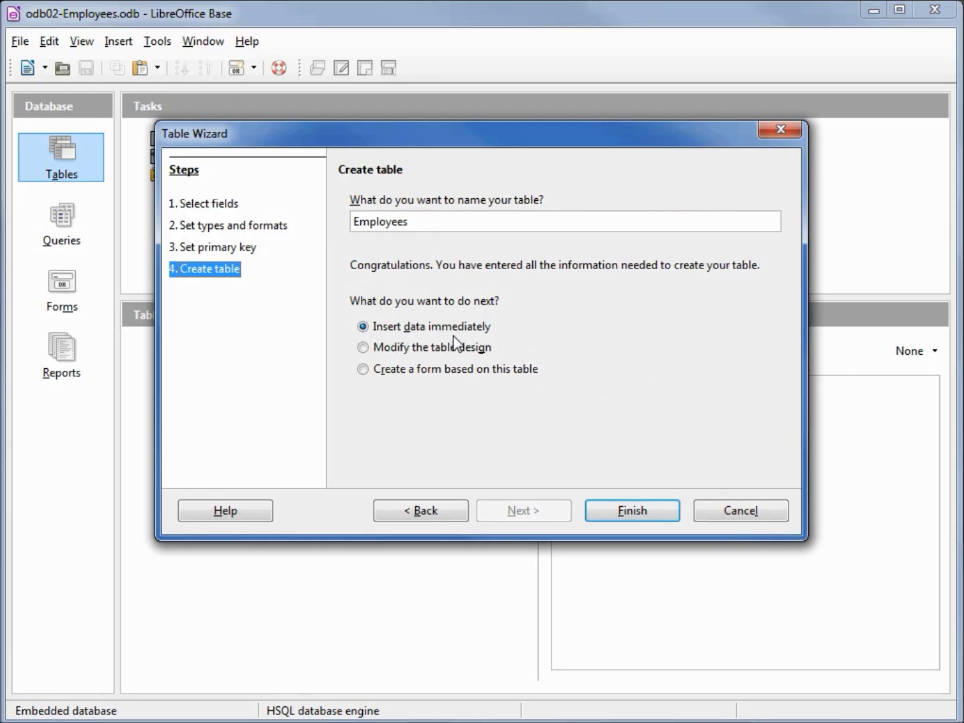
Finish the wizard to create the Employees table, then close its empty data view
{"action": "left_click", "coordinate": [642, 513]}
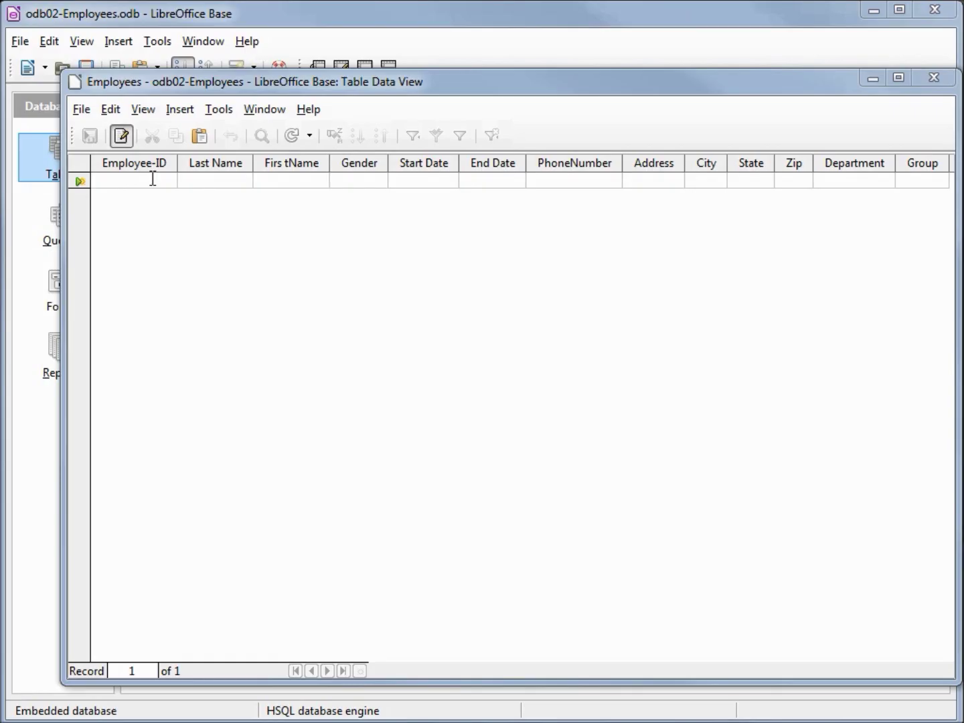
{"action": "left_click", "coordinate": [934, 78]}
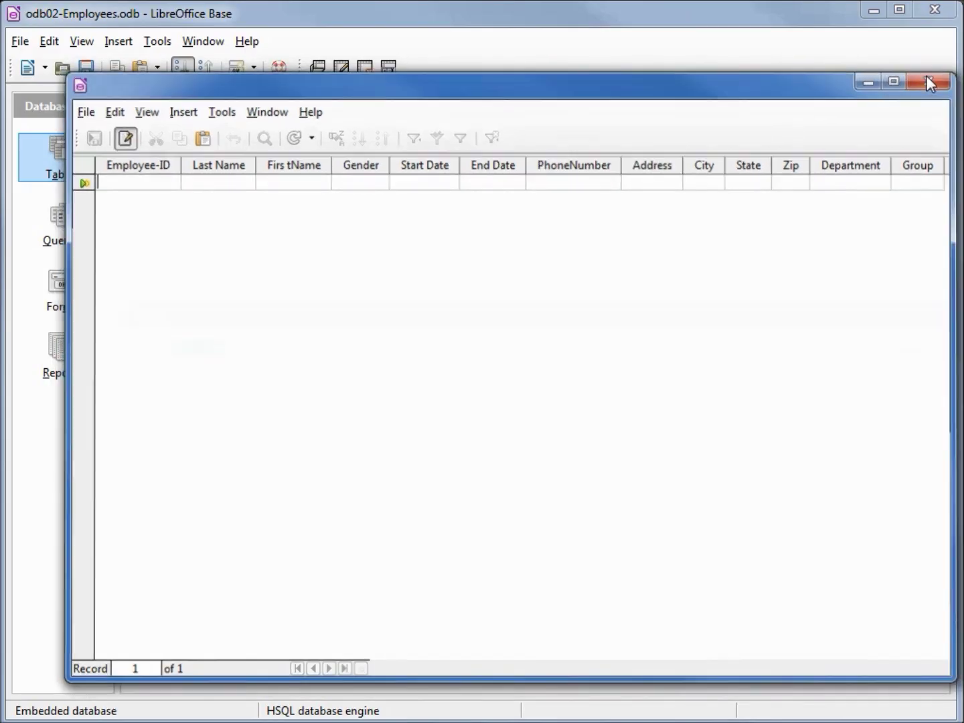
In the Employees table design, set Employee-ID's AutoValue to Yes, save, and close
{"action": "right_click", "coordinate": [215, 352]}
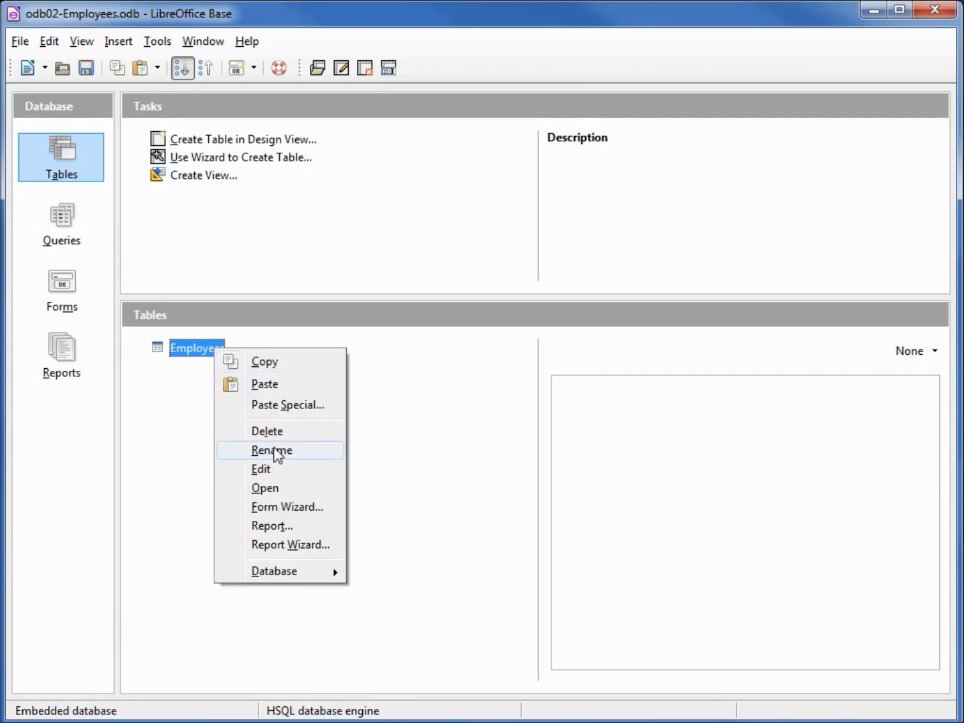
{"action": "left_click", "coordinate": [283, 466]}
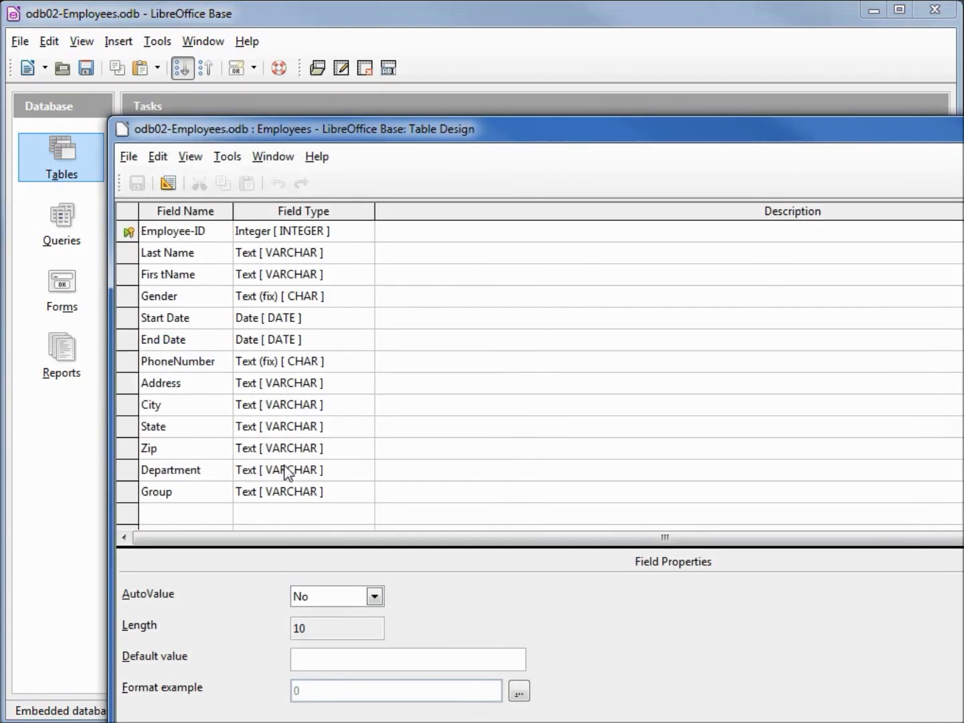
{"action": "left_click", "coordinate": [407, 231]}
{"action": "left_click", "coordinate": [374, 597]}
{"action": "left_click", "coordinate": [357, 615]}
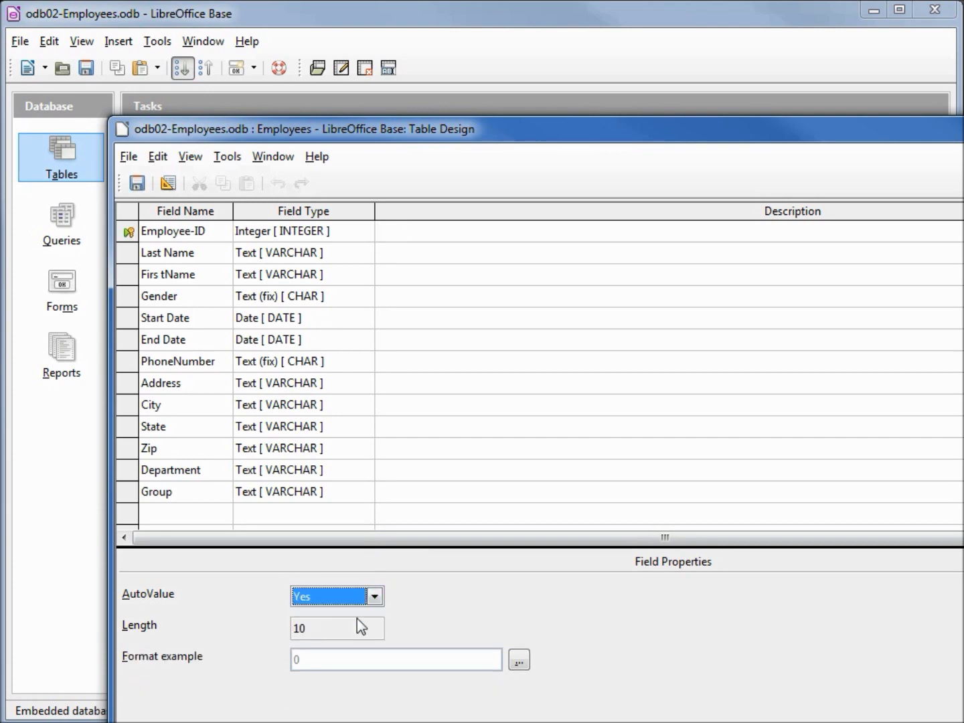
{"action": "left_click", "coordinate": [138, 184]}
{"action": "key", "text": "ctrl+w"}
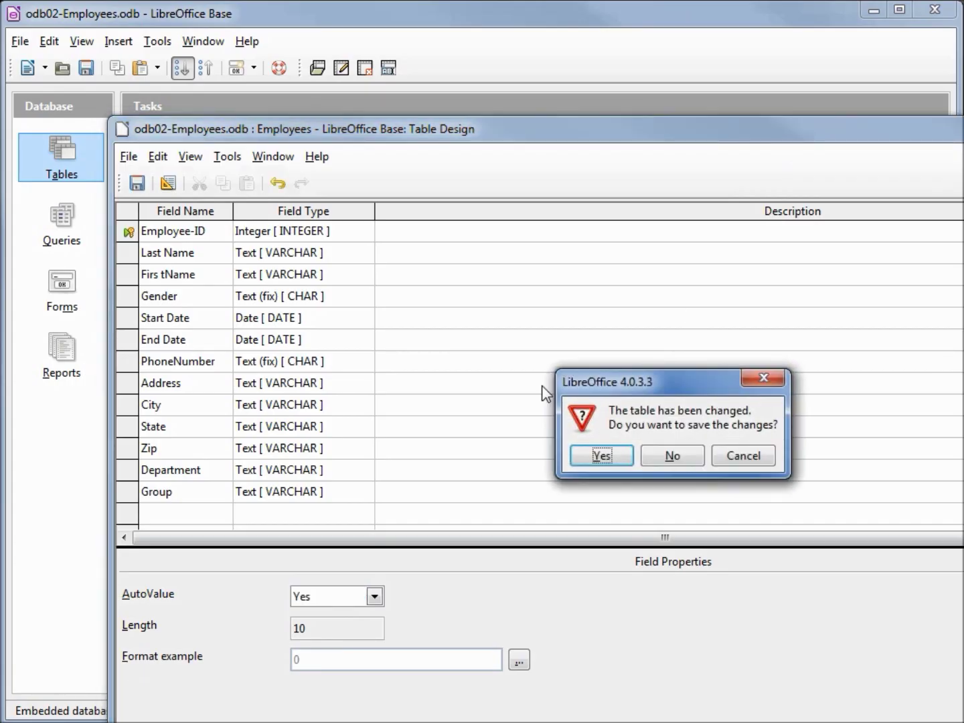